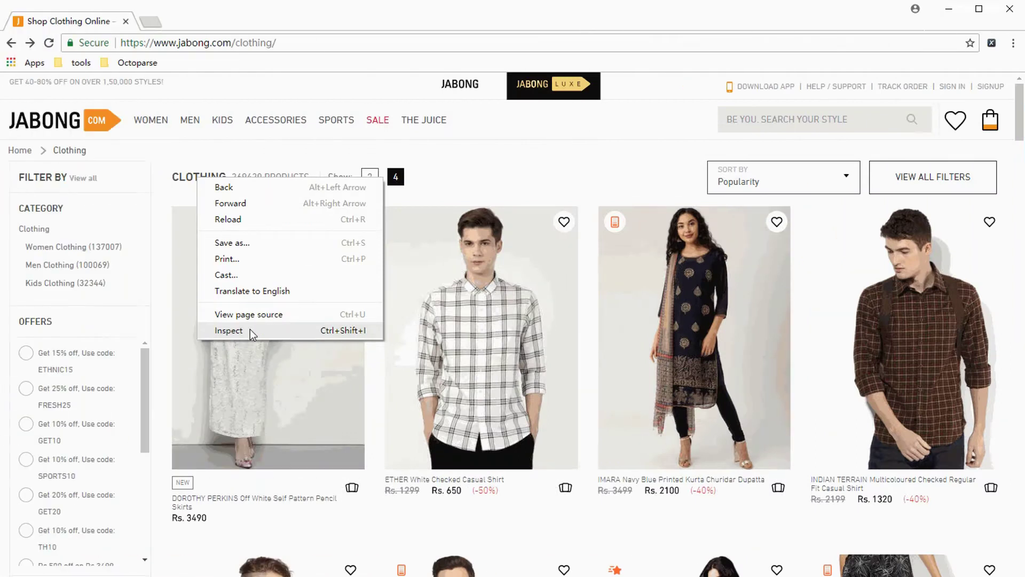
pyautogui.press('Escape')
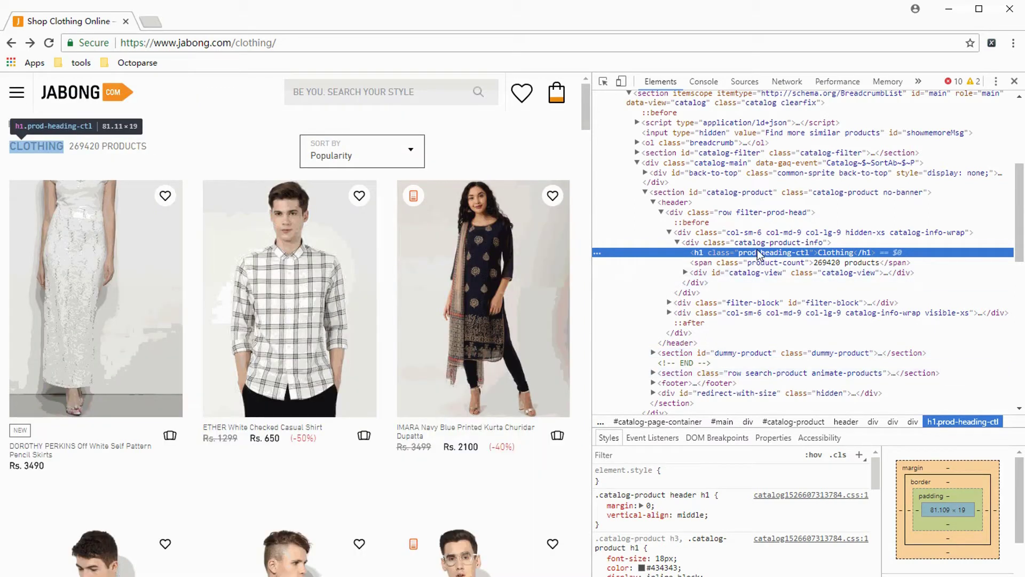
pyautogui.rightClick(758, 254)
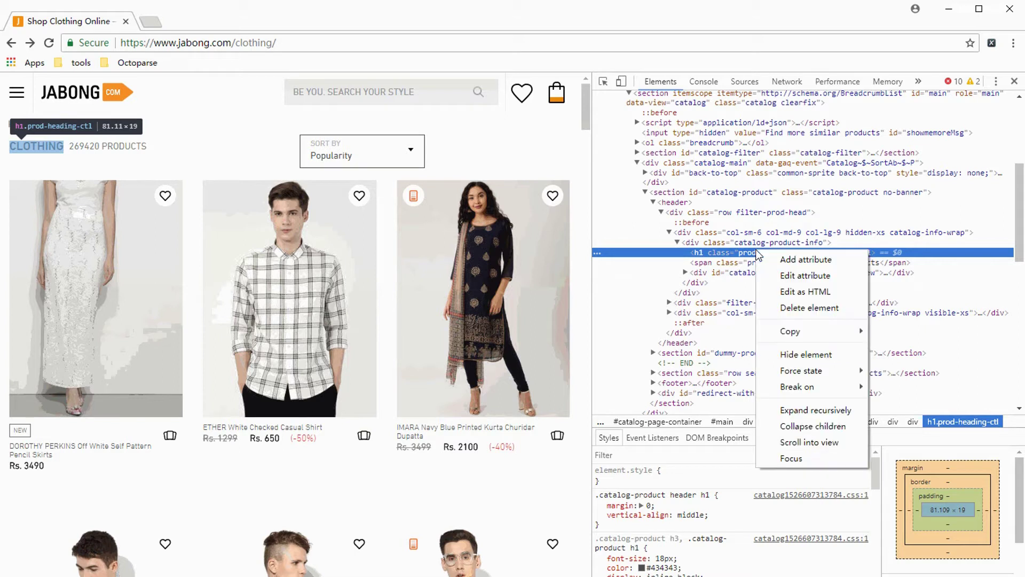
pyautogui.moveTo(861, 333)
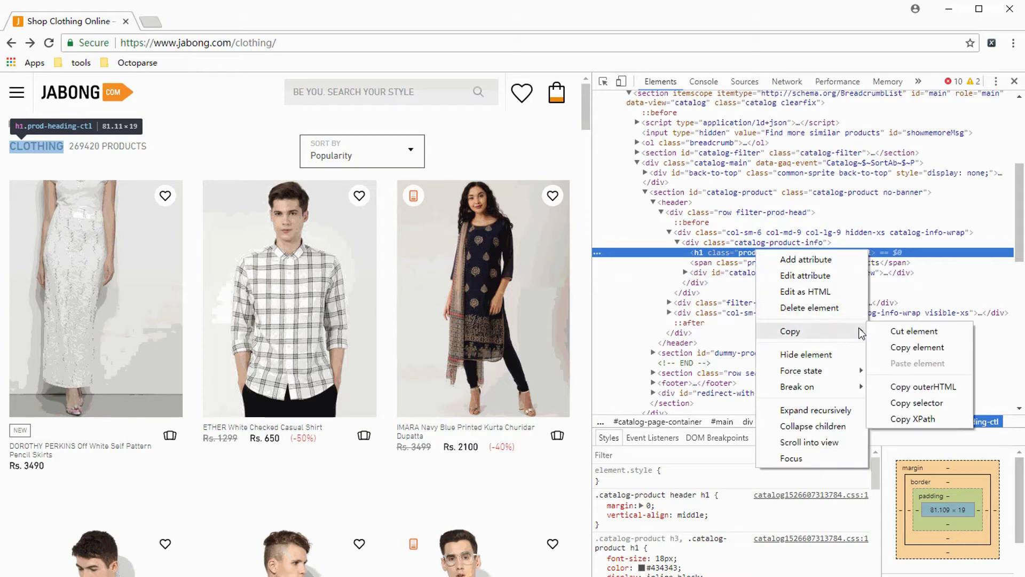
pyautogui.click(913, 419)
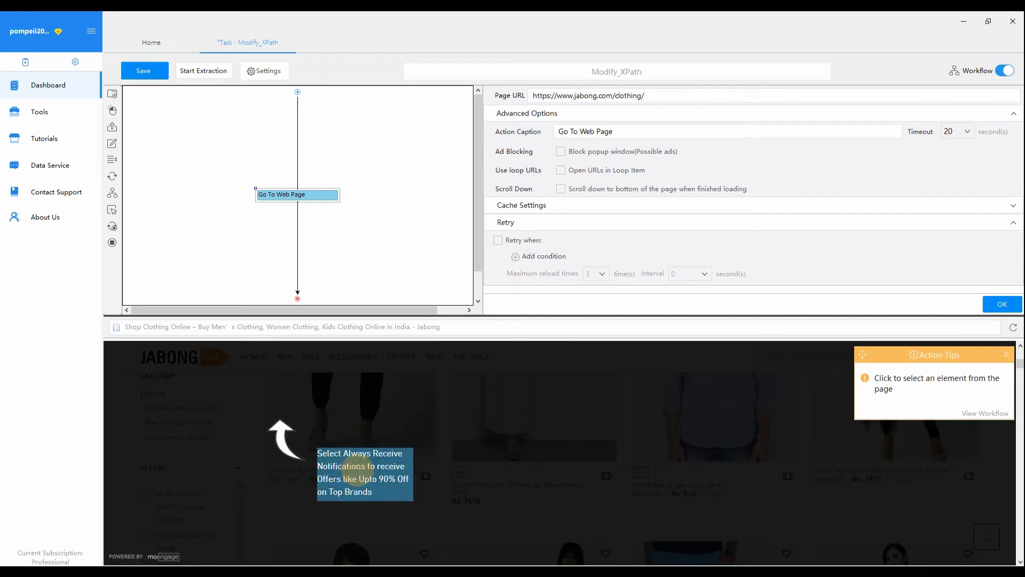
# Step: Add a Click Item step that clicks the notification prompt covering the page
pyautogui.click(350, 472)
pyautogui.click(876, 440)
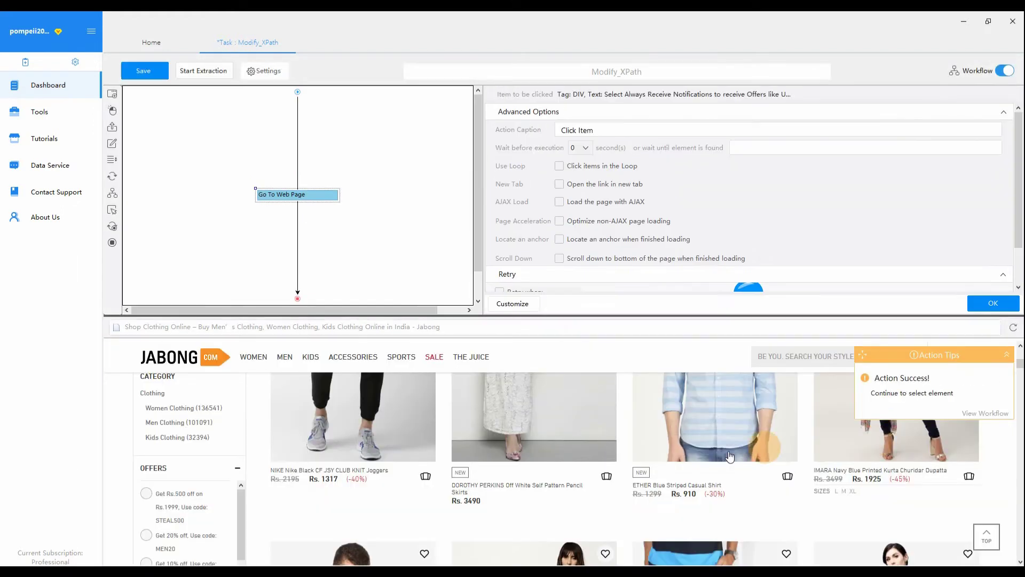
pyautogui.scroll(-5, 462, 472)
pyautogui.scroll(1, 373, 486)
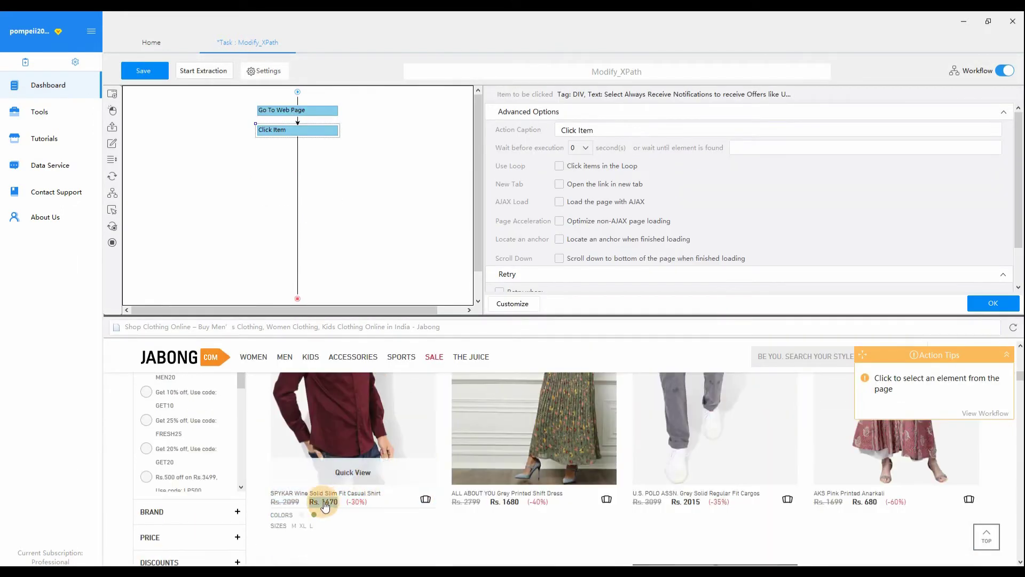
# Step: Select all 43 product prices, starting from Rs. 1470, and extract their text into Field1
pyautogui.click(327, 505)
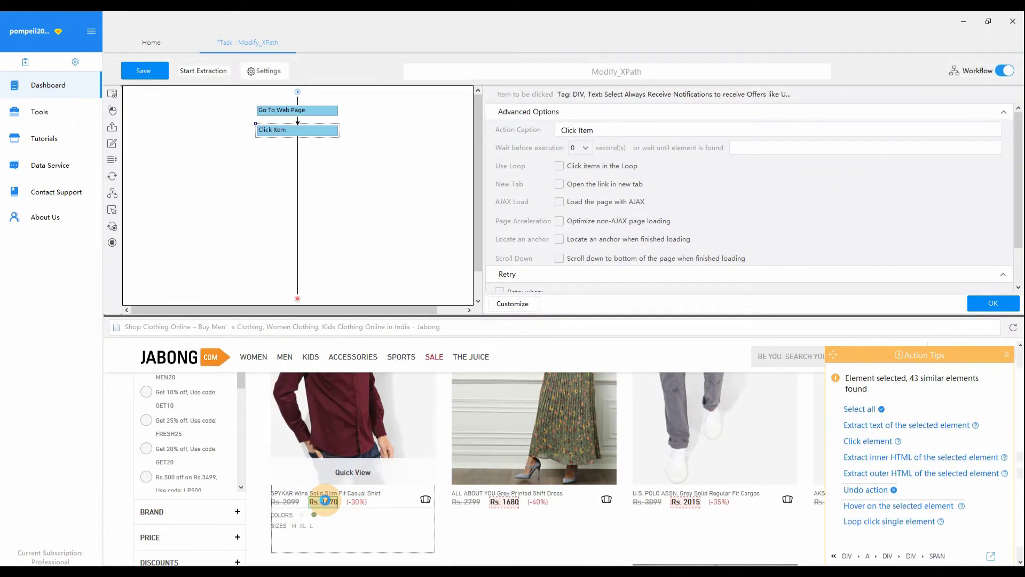
pyautogui.click(859, 409)
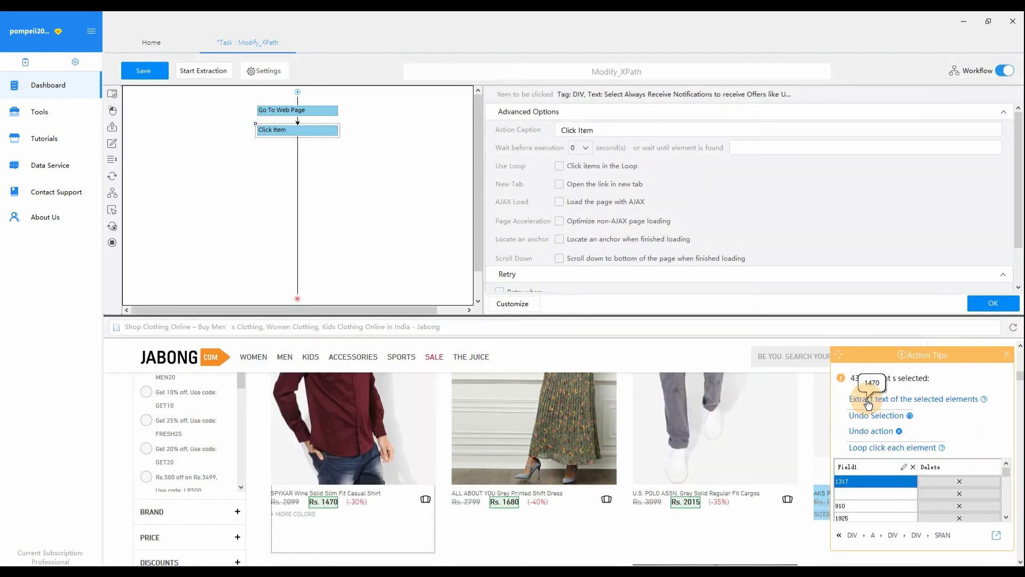
pyautogui.click(867, 400)
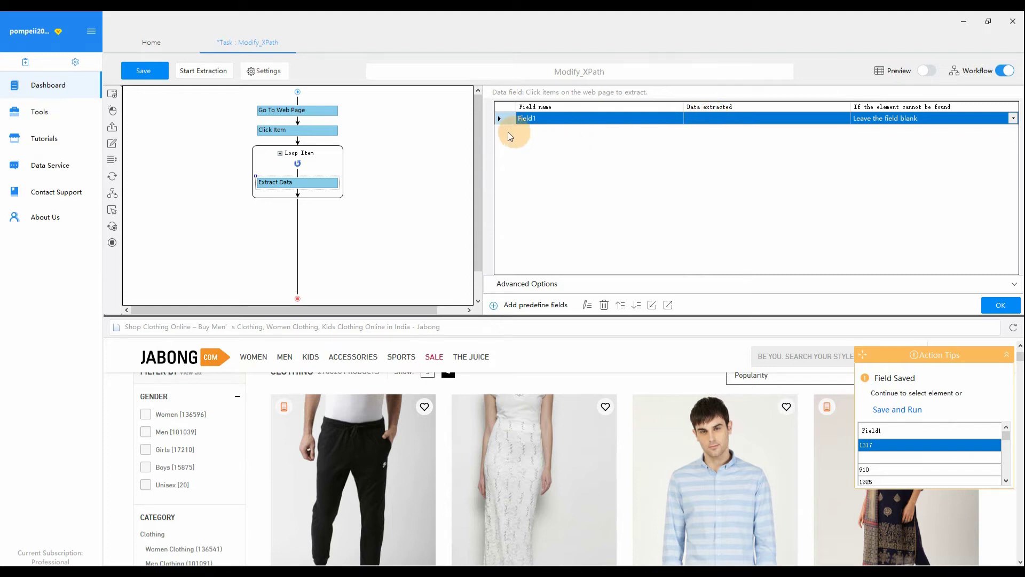
# Step: Select the Loop Item's product-tile Variable list XPath in its Advanced Options
pyautogui.click(325, 145)
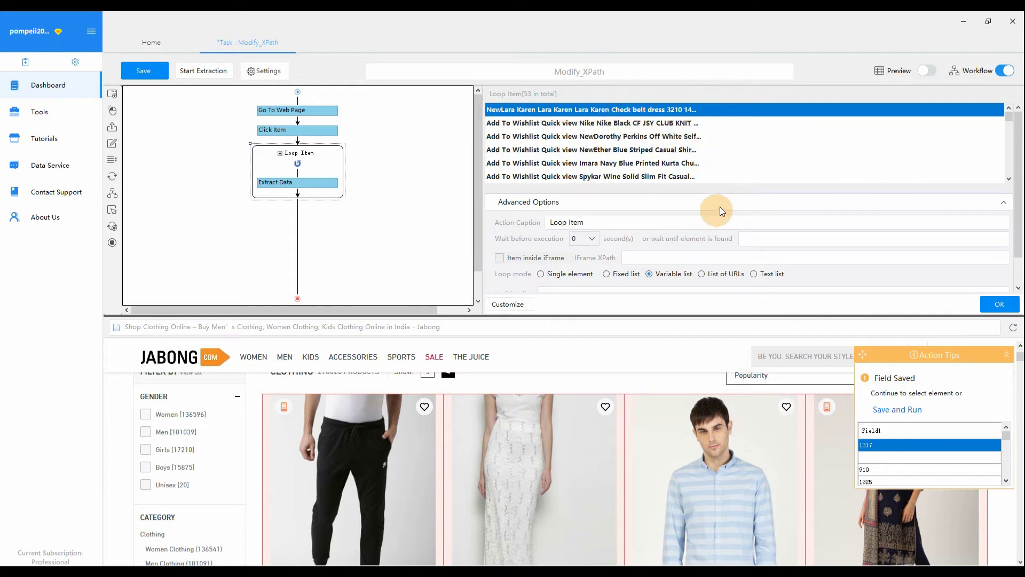
pyautogui.scroll(-1, 731, 198)
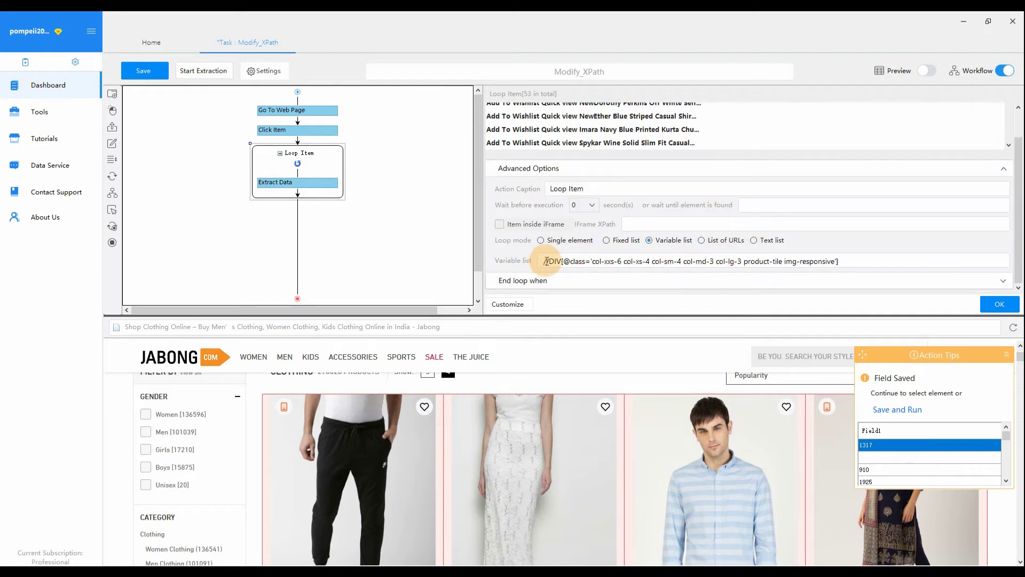
pyautogui.moveTo(543, 261); pyautogui.dragTo(846, 259)
pyautogui.hotkey('ctrl', 'c')
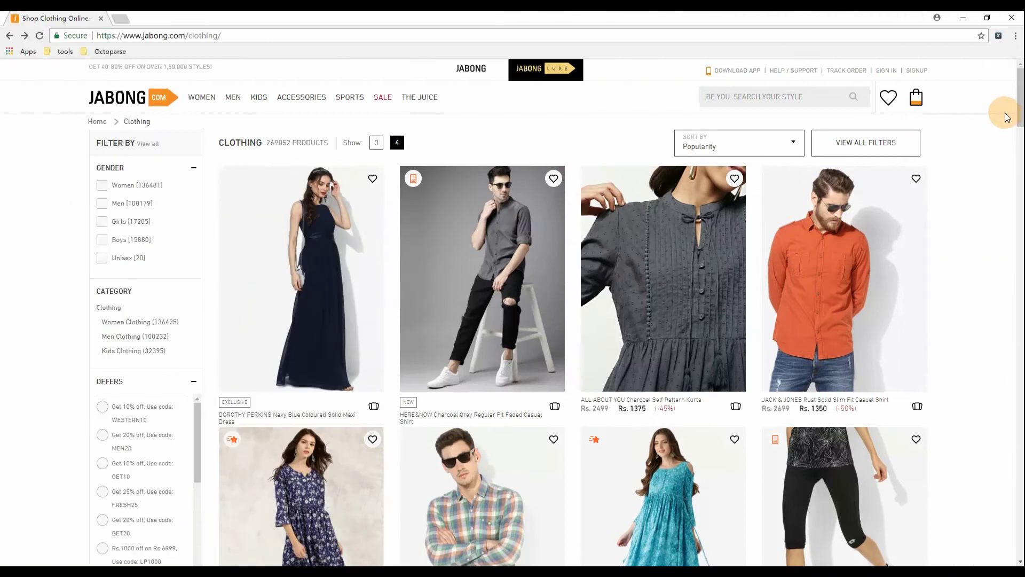
# Step: Test the loop's product-tile XPath in XPath Helper, returning 53 highlighted results
pyautogui.scroll(-8, 933, 221)
pyautogui.scroll(8, 932, 221)
pyautogui.click(999, 36)
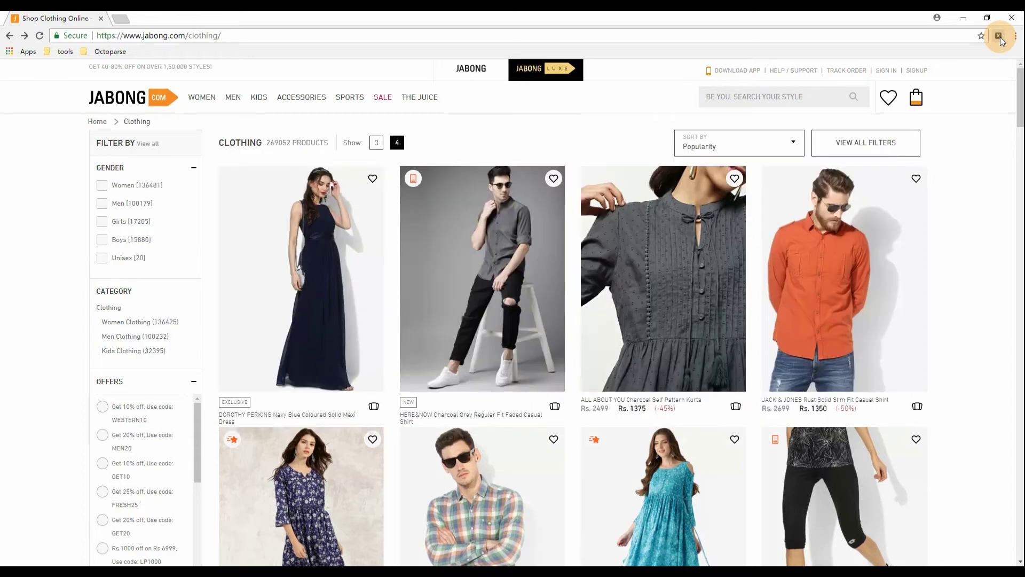
pyautogui.click(999, 37)
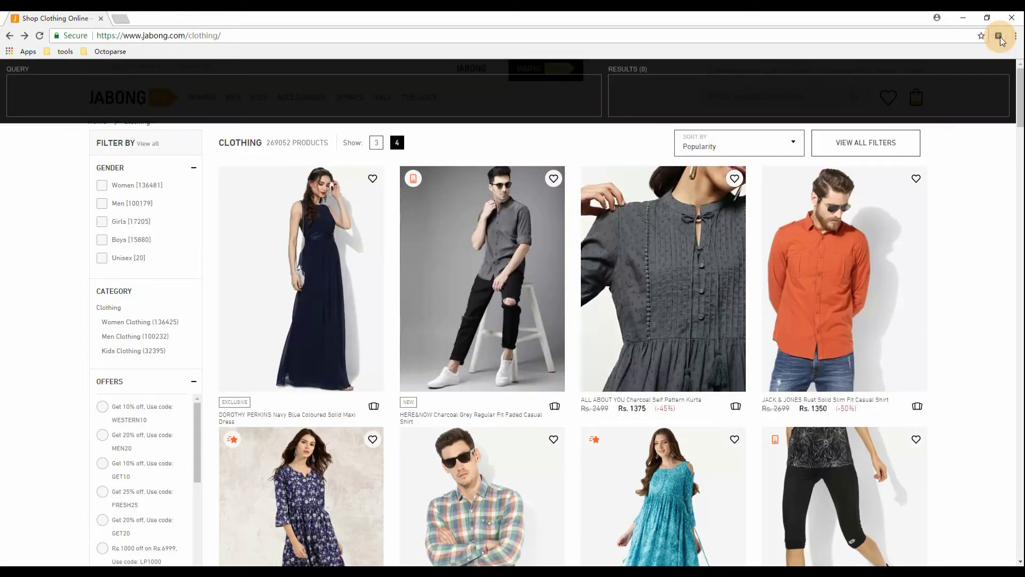
pyautogui.click(17, 81)
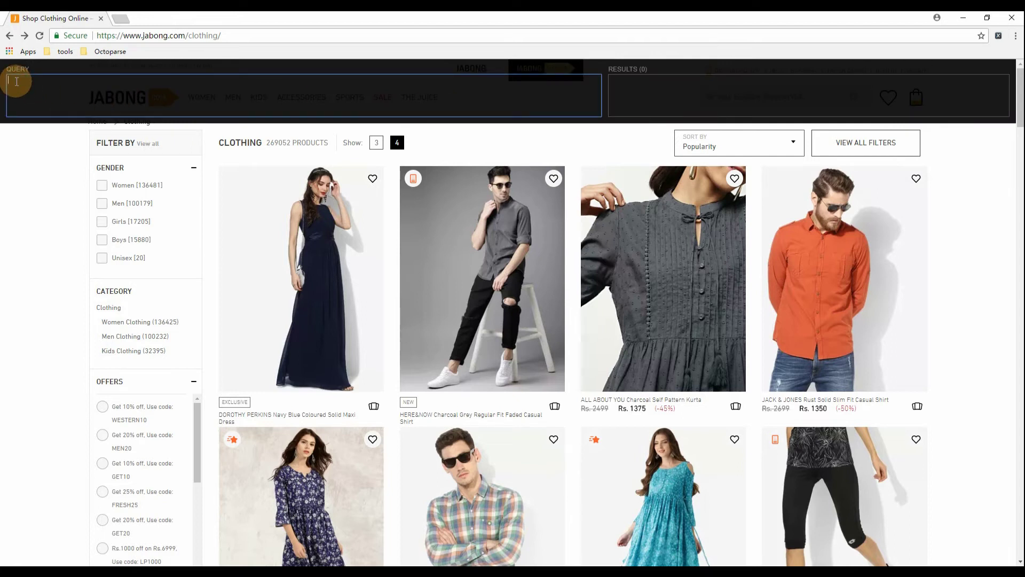
pyautogui.hotkey('ctrl', 'v')
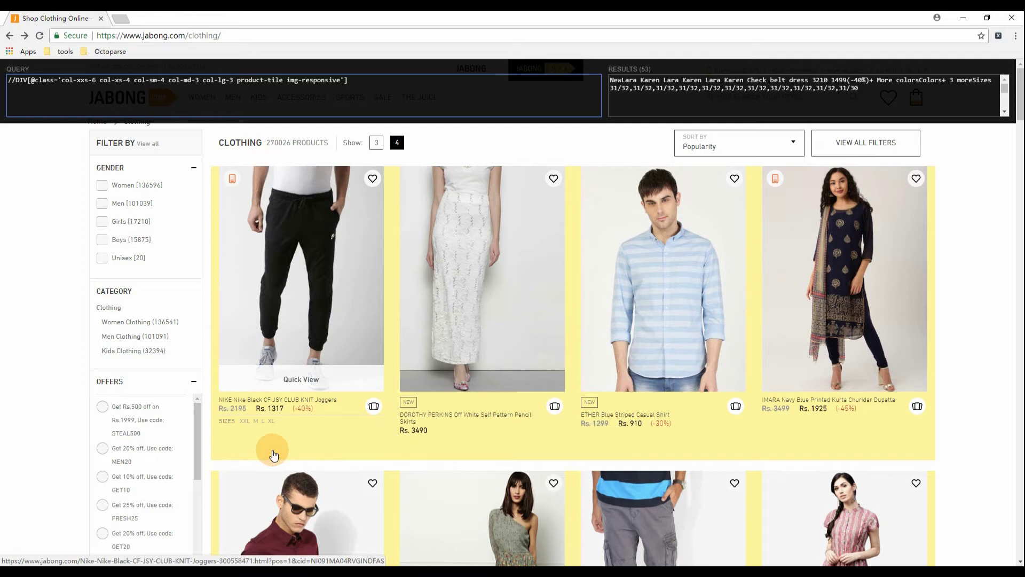
# Step: Copy the XPath of the first product's <a> link element from developer tools
pyautogui.rightClick(273, 452)
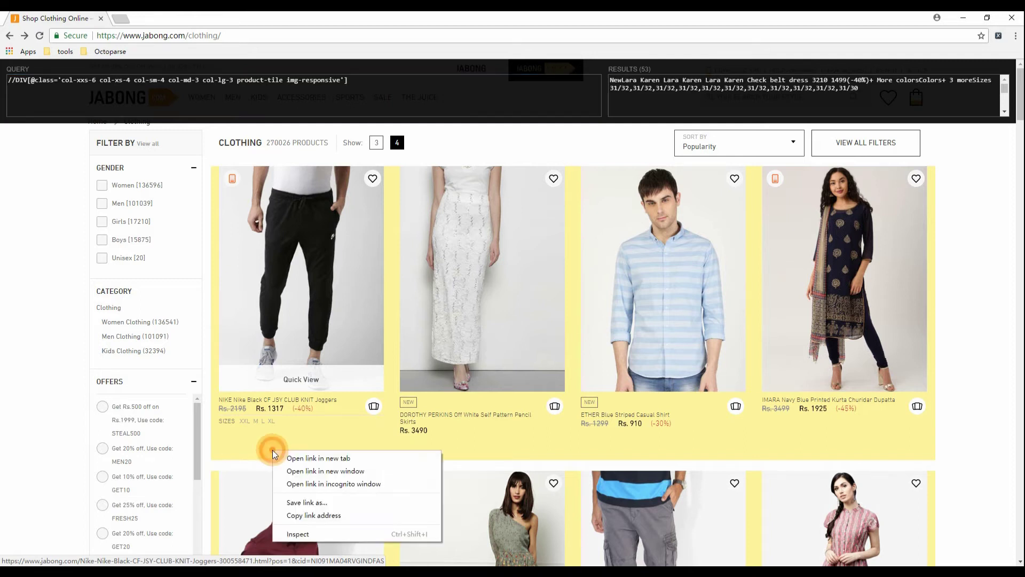
pyautogui.click(296, 533)
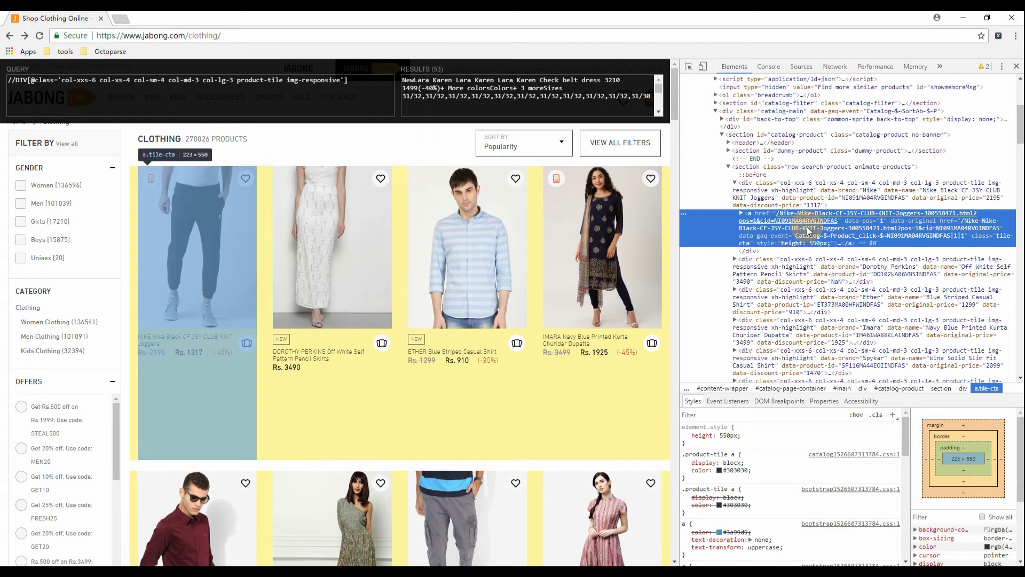
pyautogui.rightClick(816, 226)
pyautogui.moveTo(882, 296)
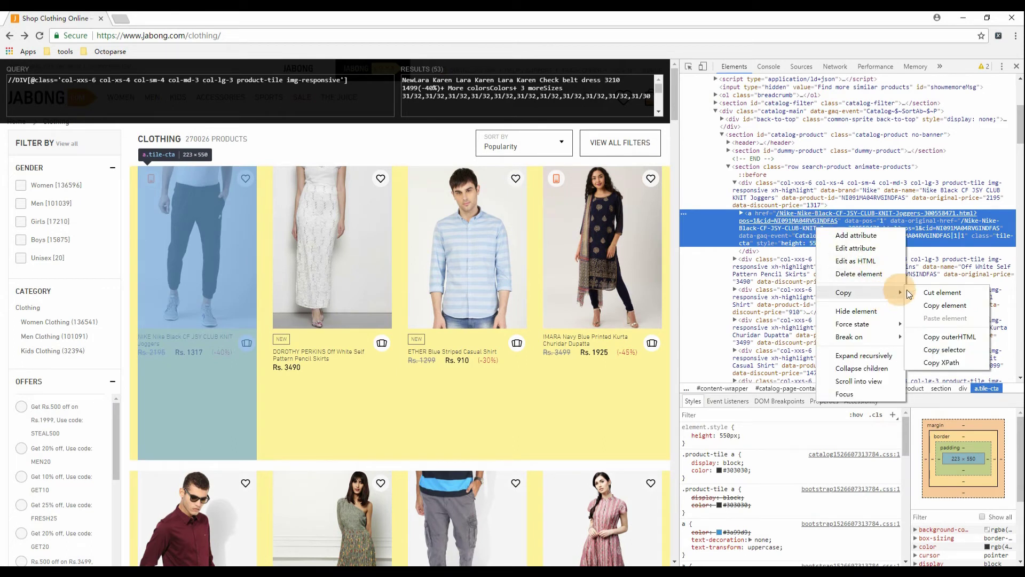
pyautogui.click(940, 363)
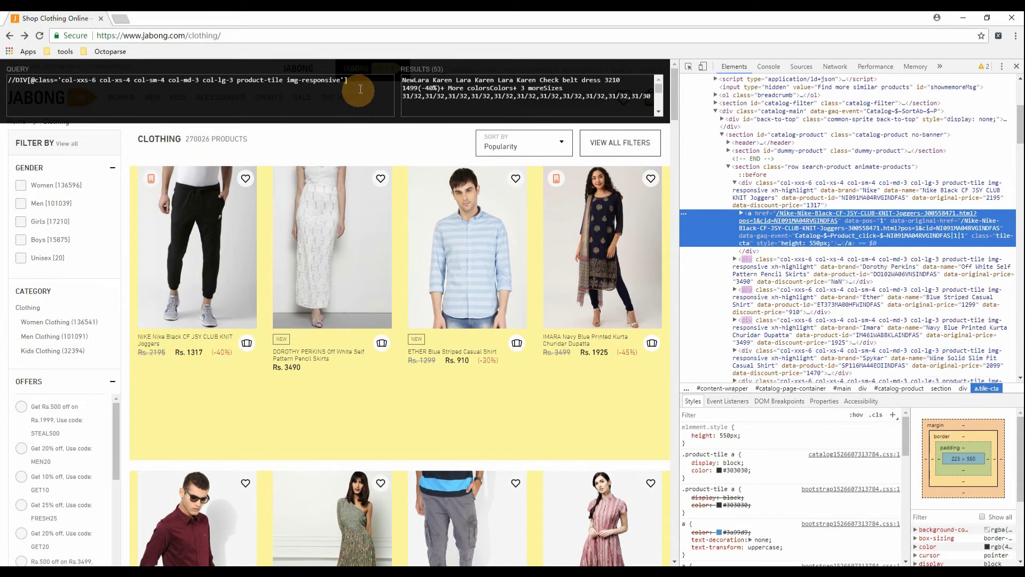
pyautogui.moveTo(354, 88); pyautogui.dragTo(11, 81)
pyautogui.hotkey('ctrl', 'v')
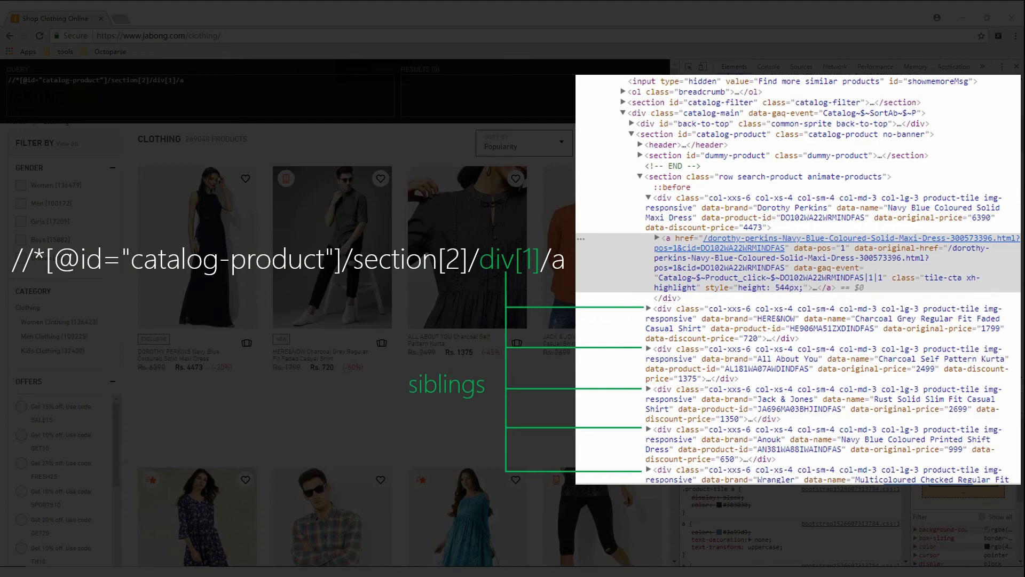
pyautogui.press('BackSpace')
pyautogui.press('BackSpace')
pyautogui.press('BackSpace')
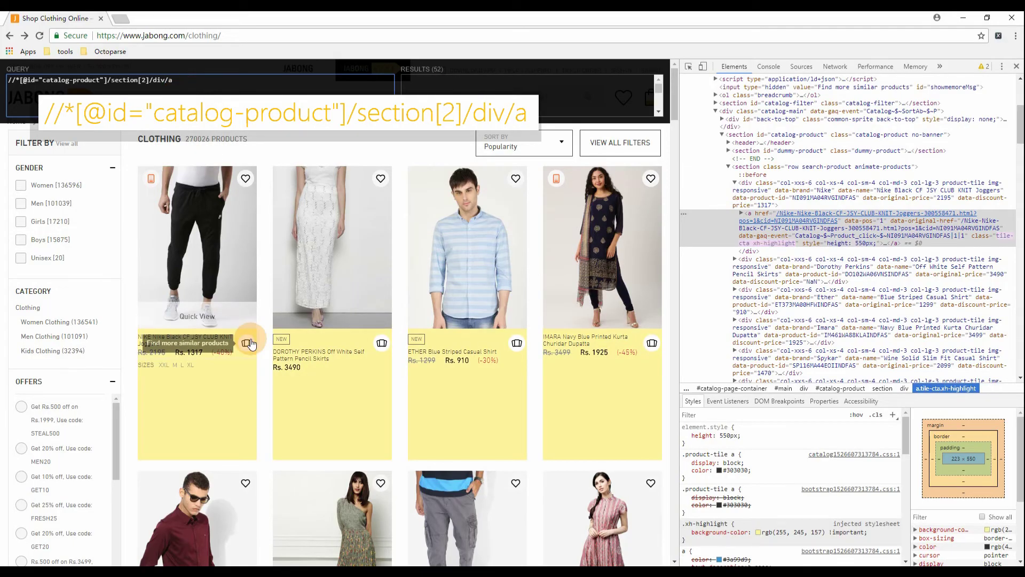
pyautogui.scroll(-10, 510, 342)
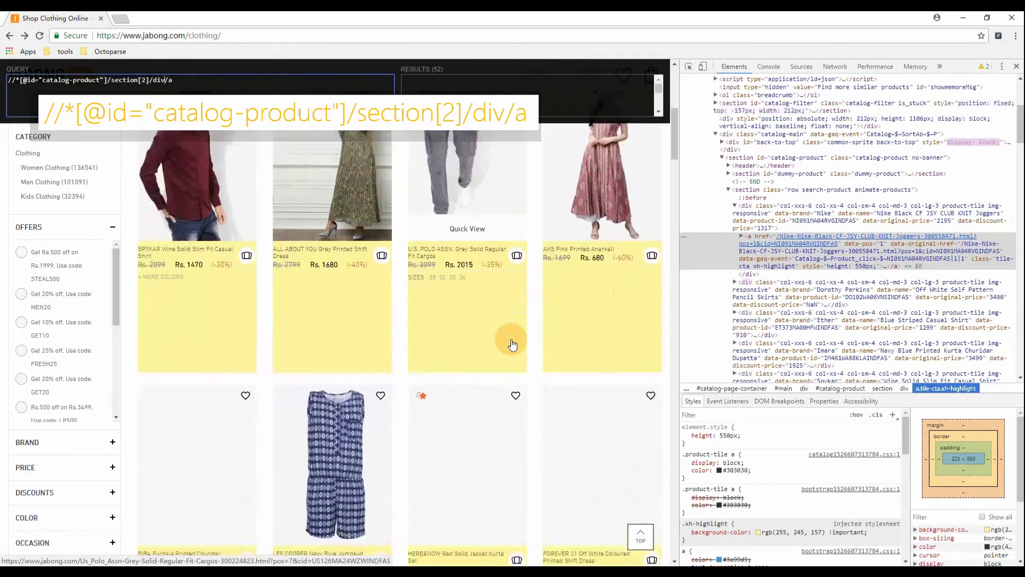
pyautogui.scroll(-10, 511, 345)
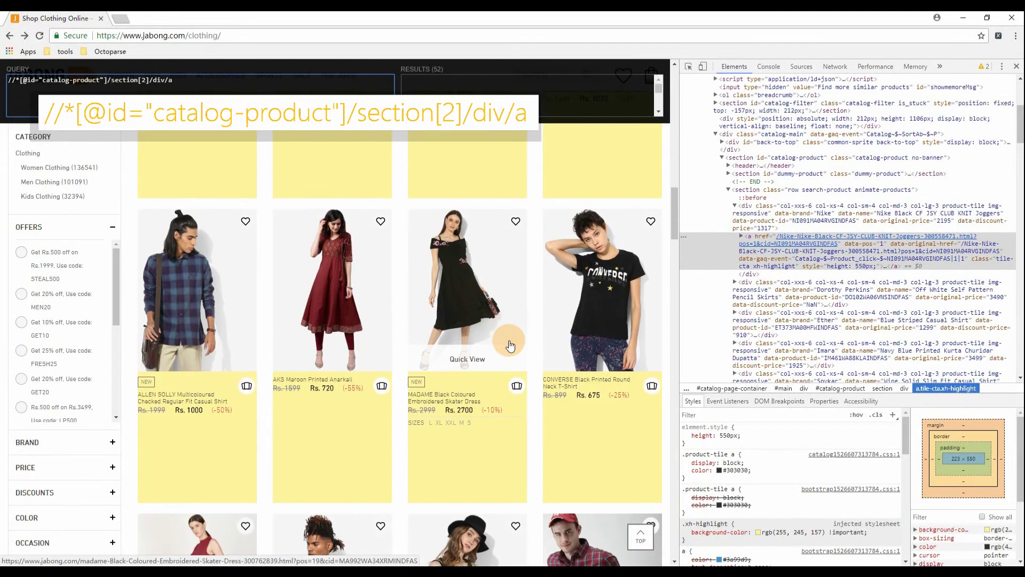
pyautogui.scroll(-5, 510, 345)
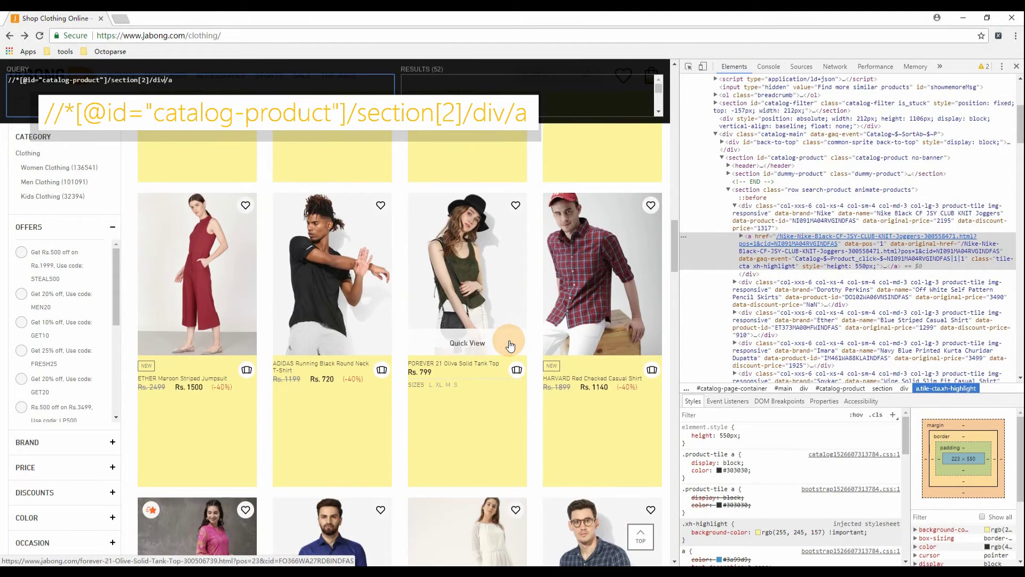
pyautogui.scroll(20, 511, 345)
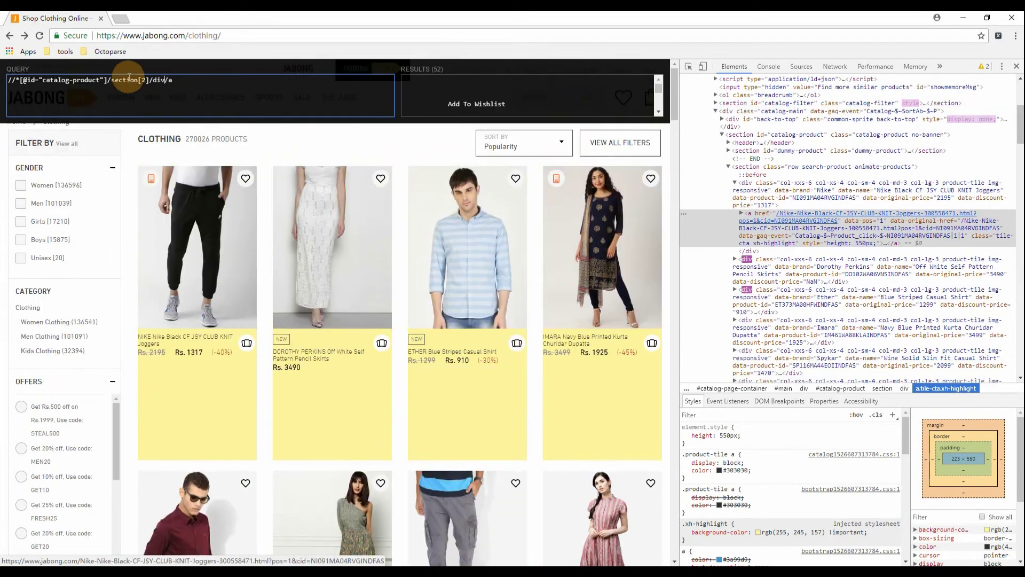
pyautogui.tripleClick(128, 78)
pyautogui.hotkey('alt', 'Tab')
pyautogui.tripleClick(832, 268)
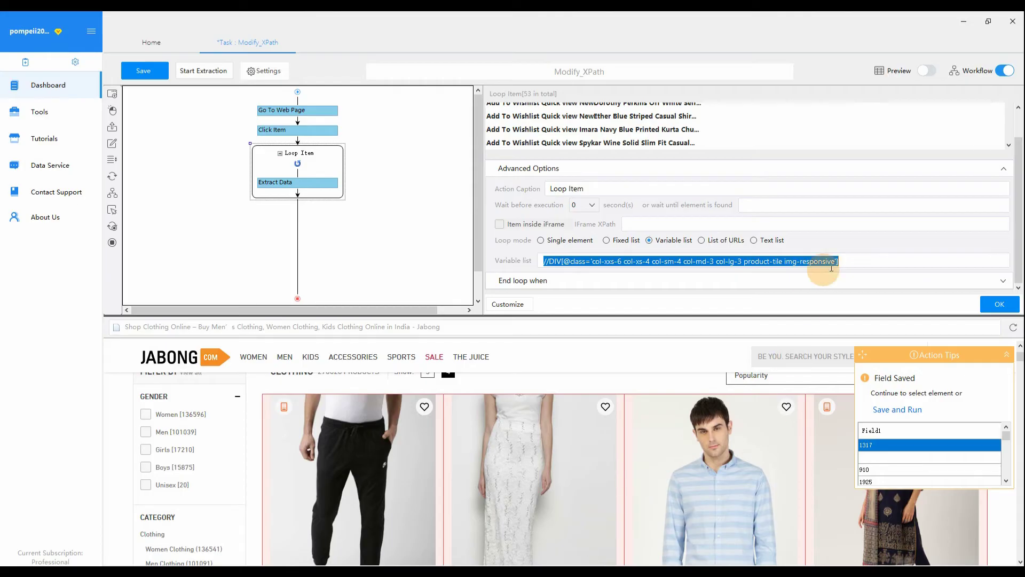
pyautogui.moveTo(836, 262); pyautogui.dragTo(536, 263)
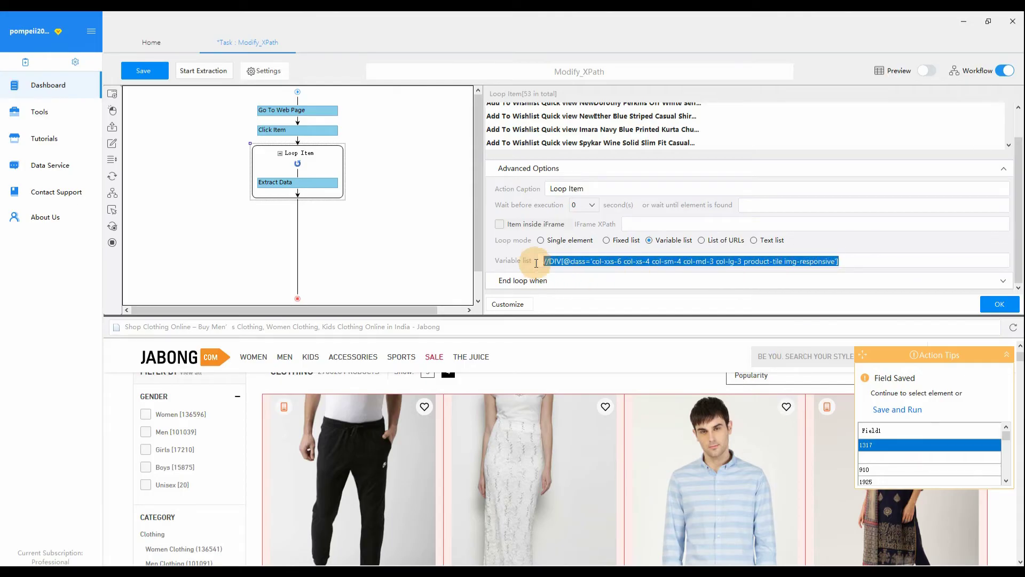
pyautogui.press('BackSpace')
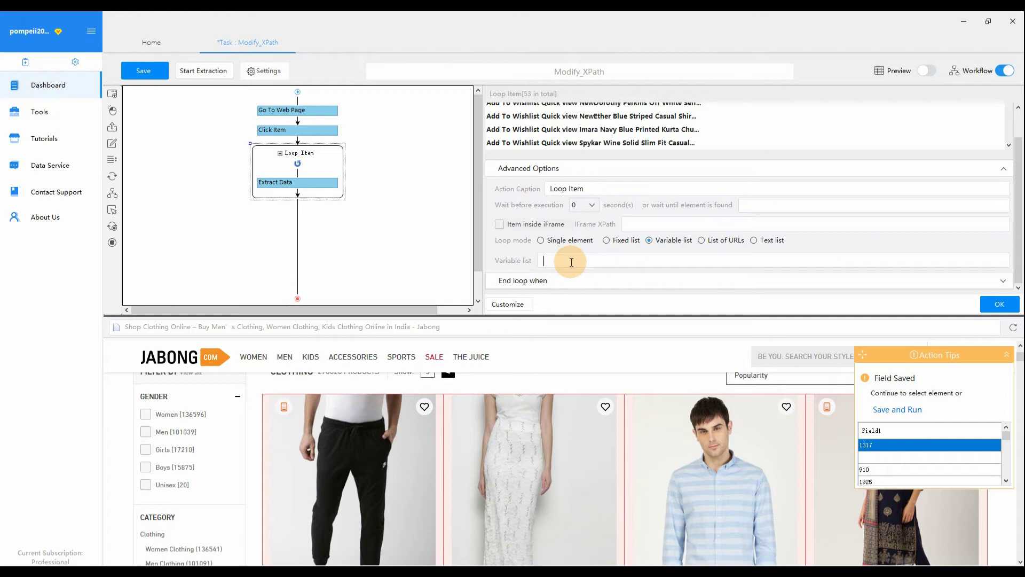
pyautogui.hotkey('ctrl', 'v')
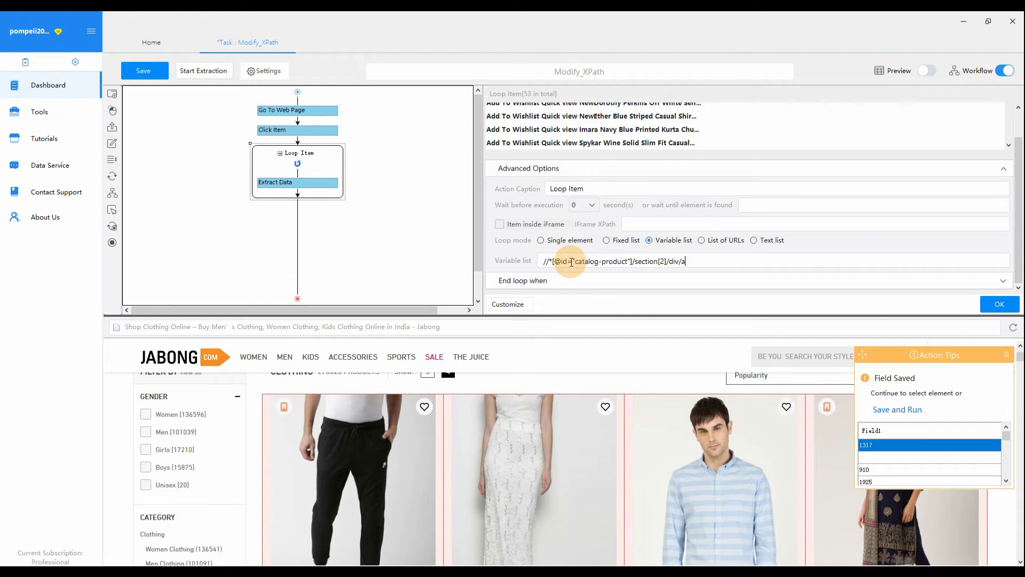
pyautogui.click(1000, 308)
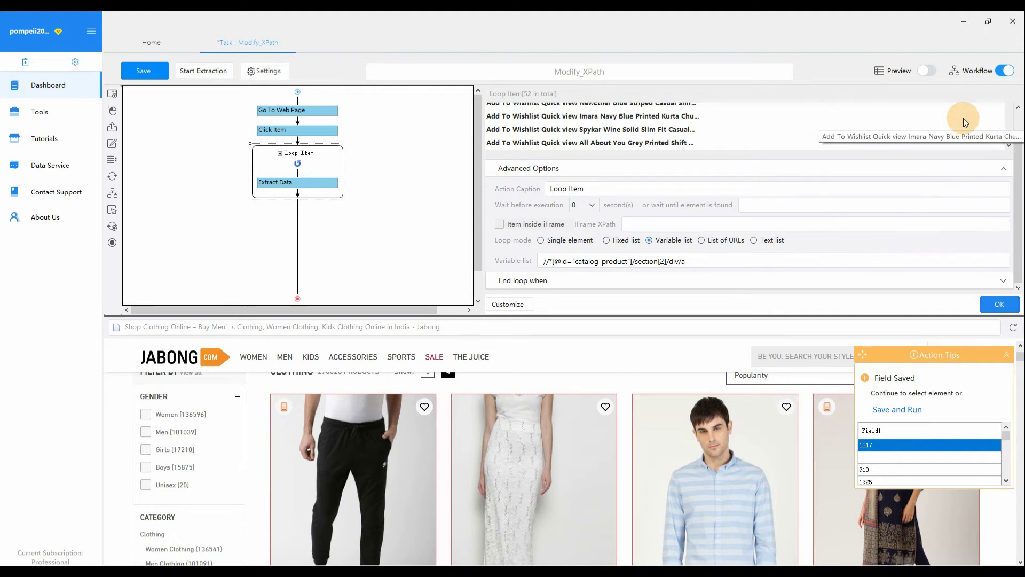
pyautogui.click(635, 123)
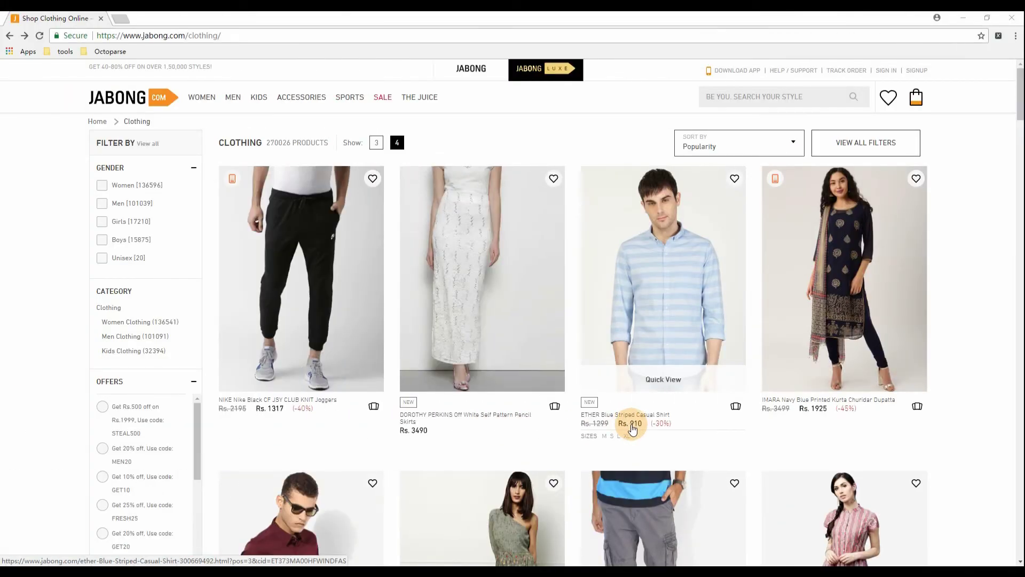
# Step: Inspect the shirt's and skirt's prices to reveal their standard-price span markup
pyautogui.rightClick(633, 428)
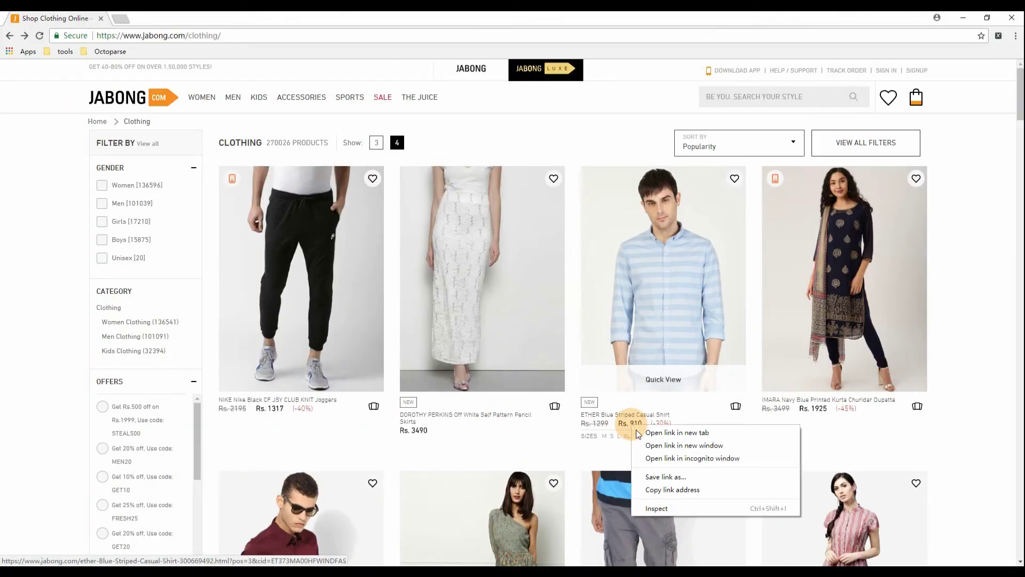
pyautogui.click(668, 507)
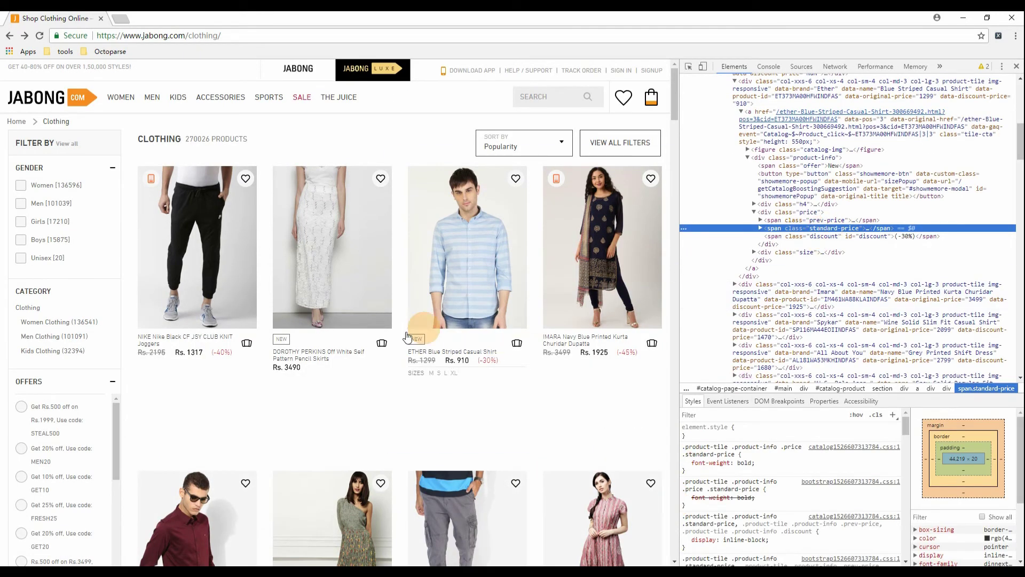
pyautogui.click(291, 372)
pyautogui.rightClick(291, 372)
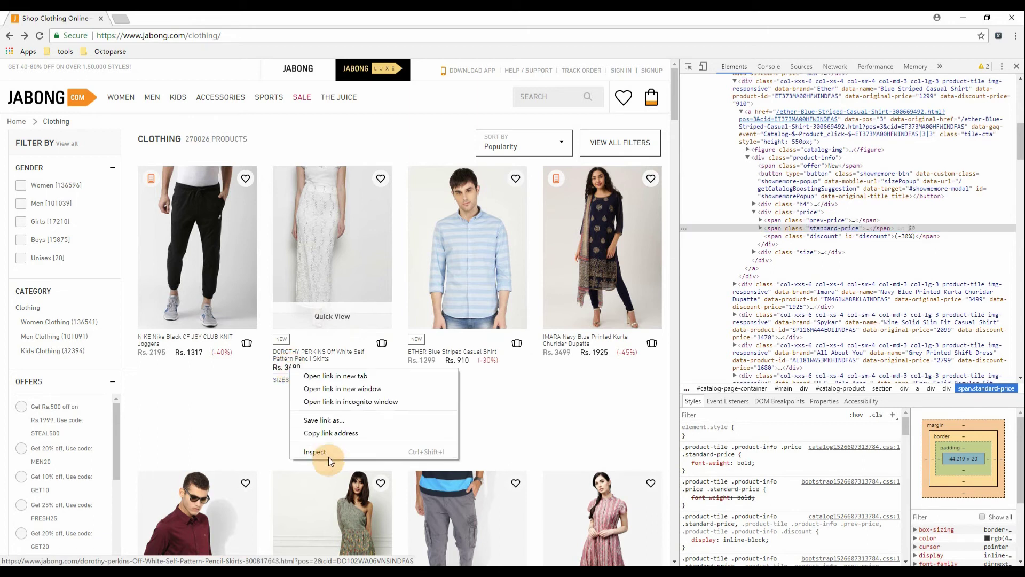
pyautogui.click(329, 454)
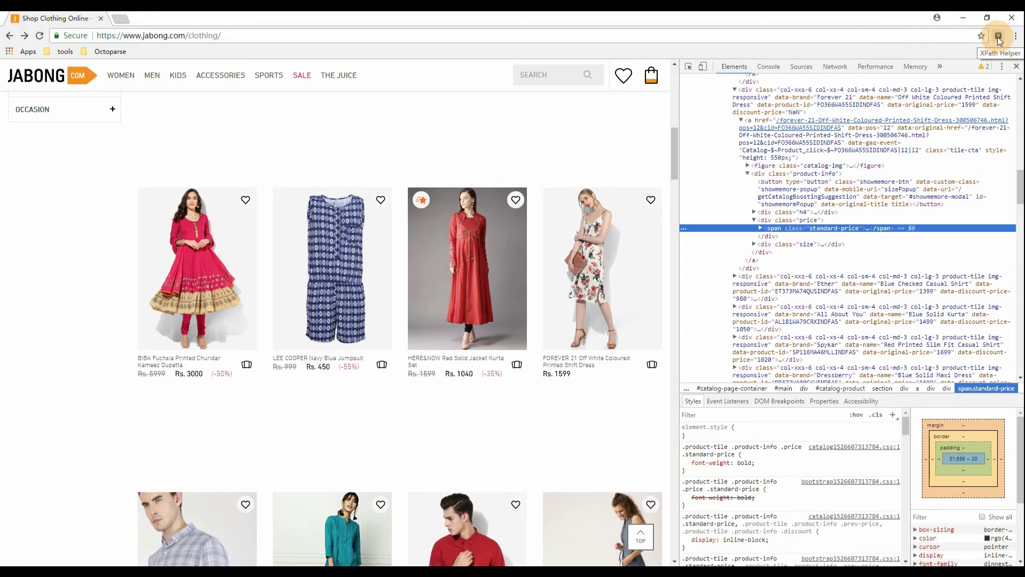
pyautogui.click(998, 37)
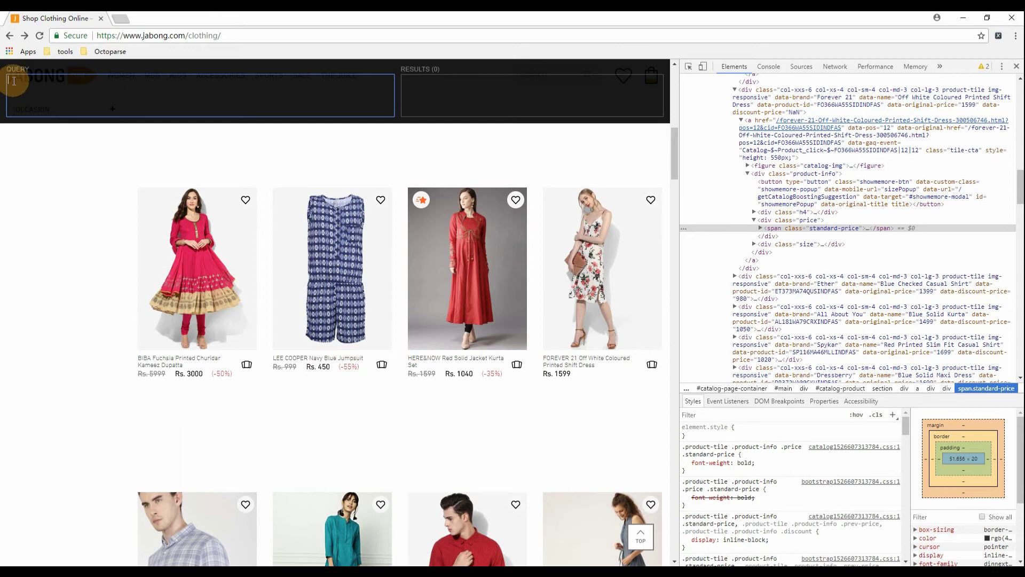
pyautogui.hotkey('ctrl', 'v')
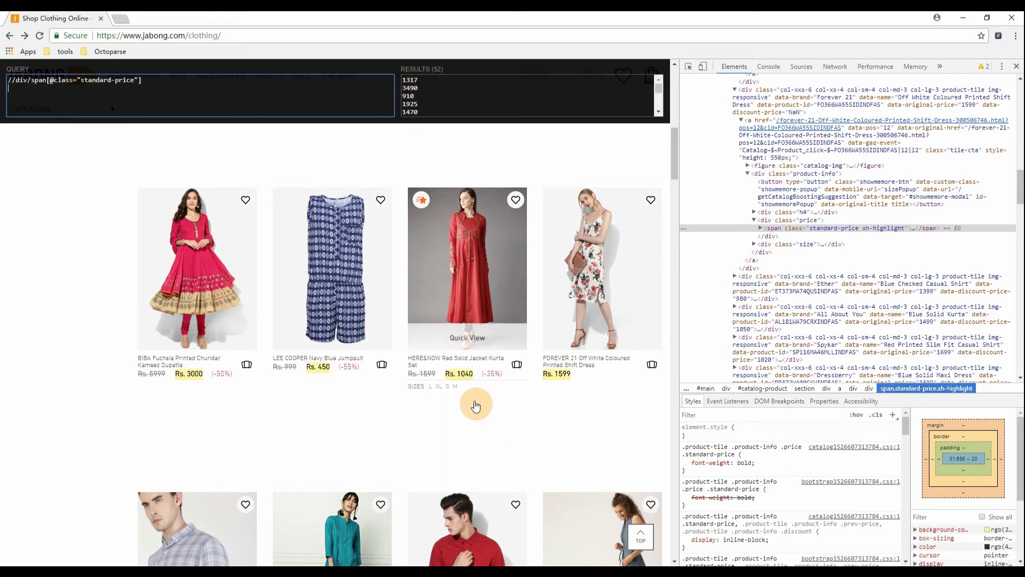
pyautogui.scroll(6, 476, 407)
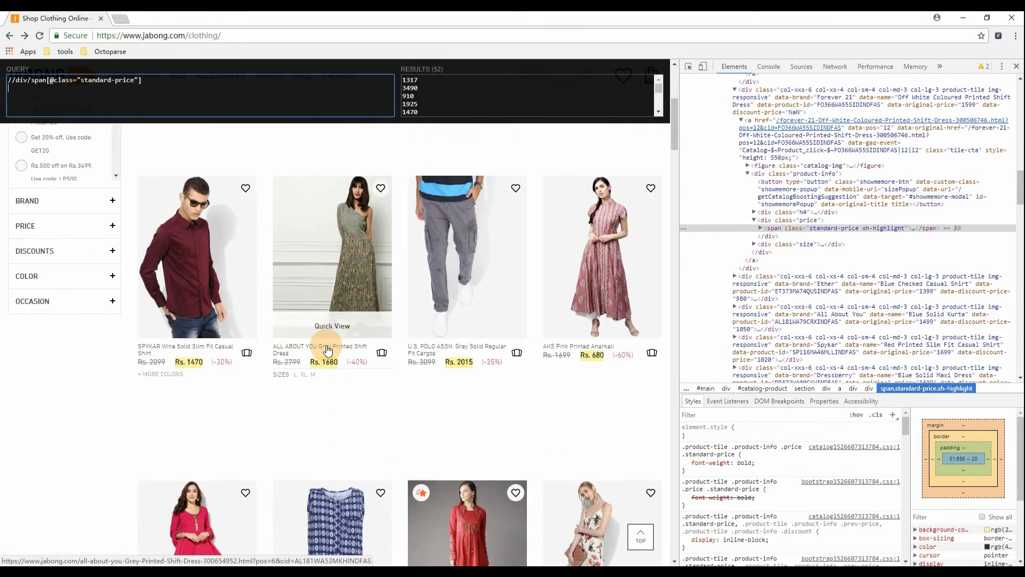
pyautogui.scroll(-4, 327, 349)
pyautogui.scroll(-1, 548, 460)
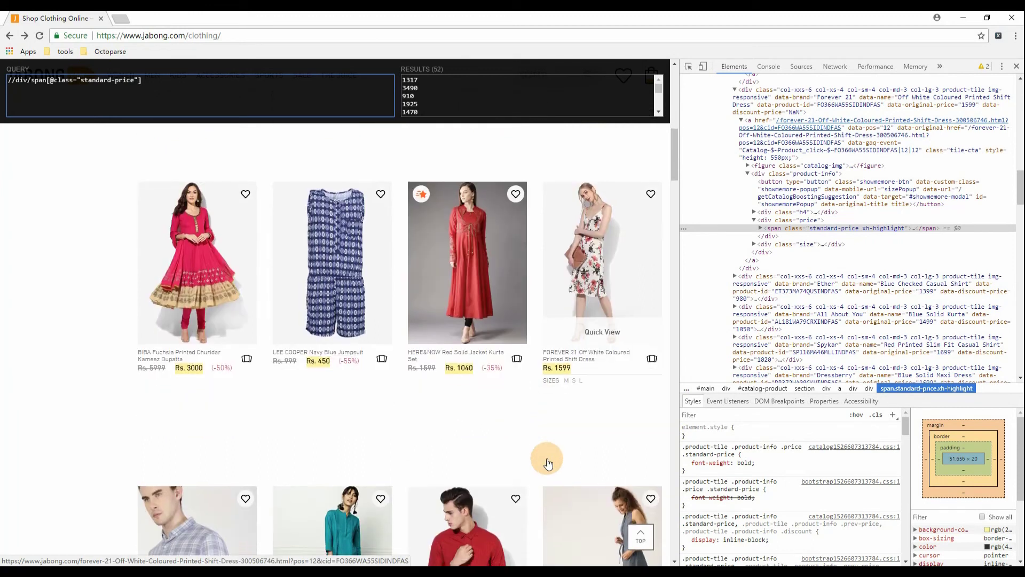
pyautogui.scroll(-10, 548, 463)
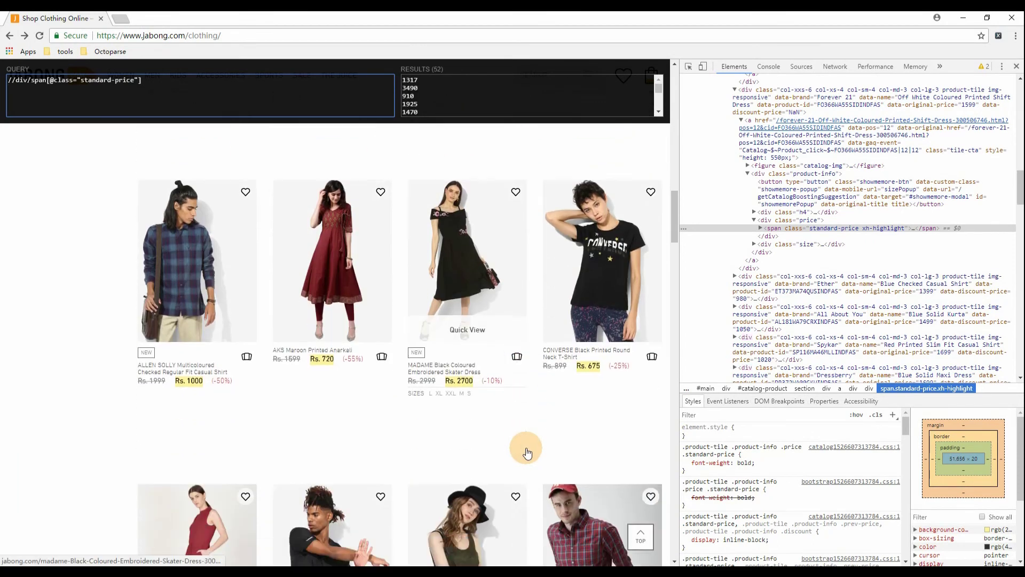
pyautogui.scroll(-5, 527, 453)
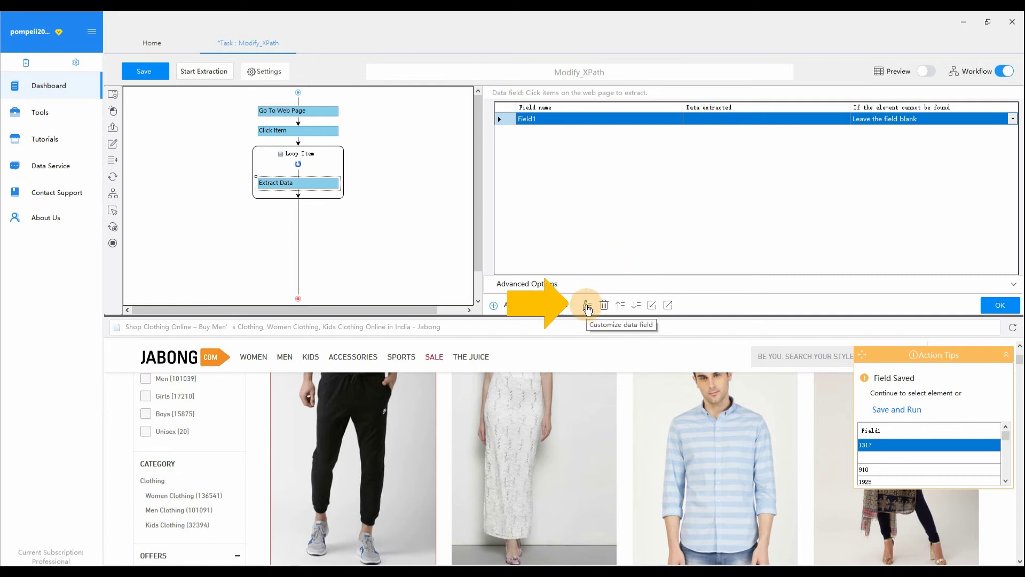
pyautogui.click(588, 306)
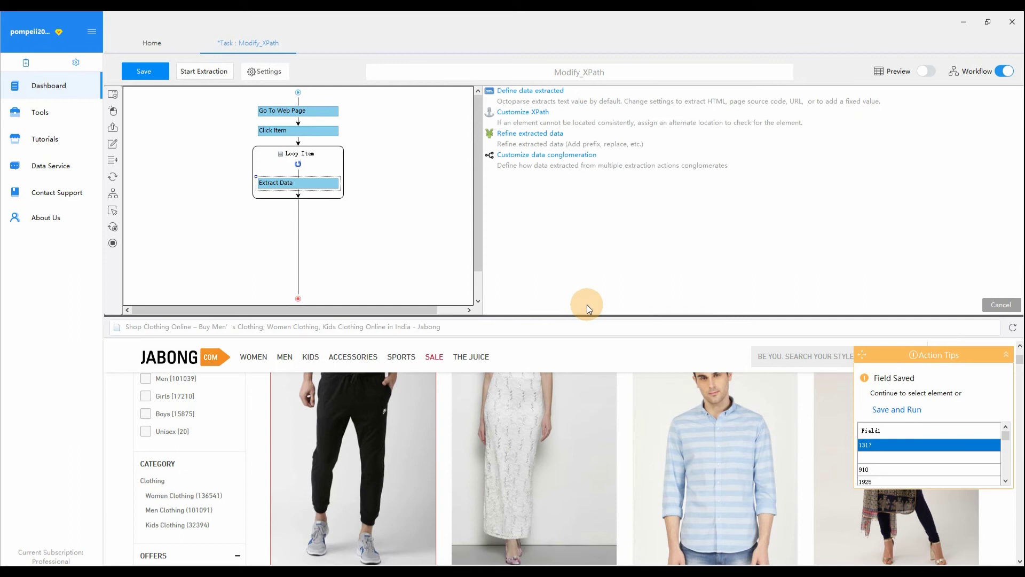
pyautogui.click(568, 124)
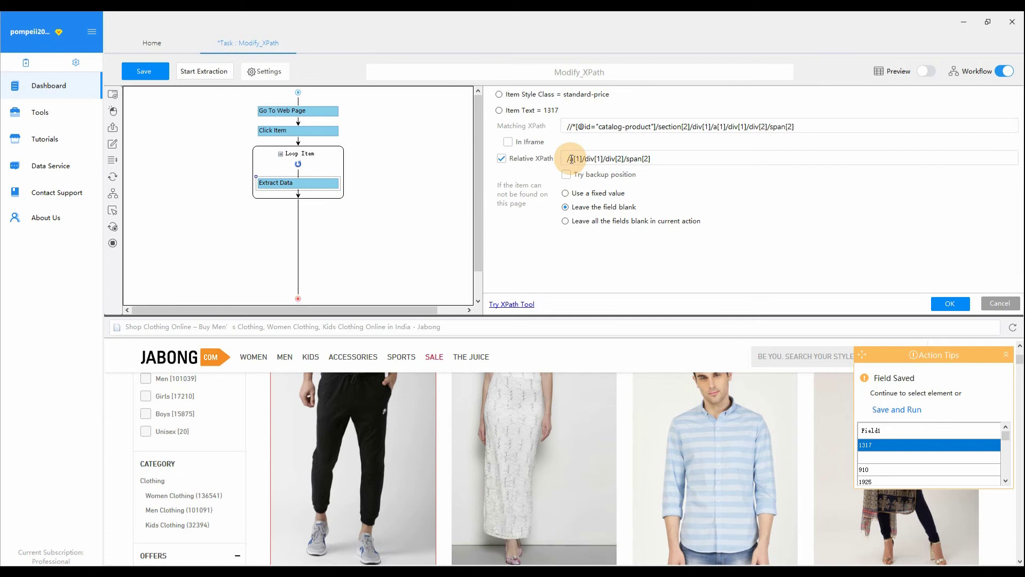
pyautogui.moveTo(567, 158); pyautogui.dragTo(654, 159)
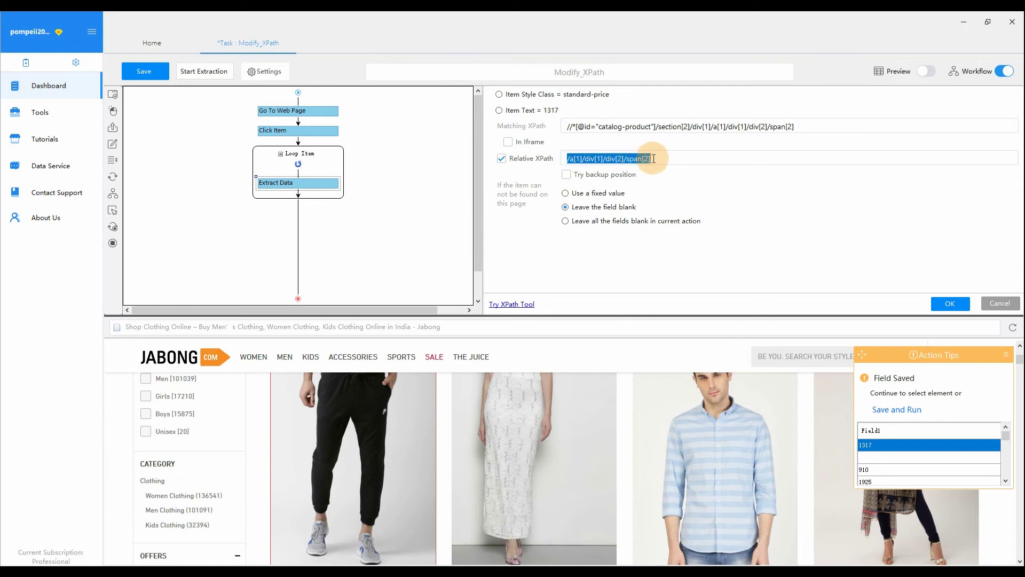
pyautogui.write('//div/span[@class="standard-price"]')
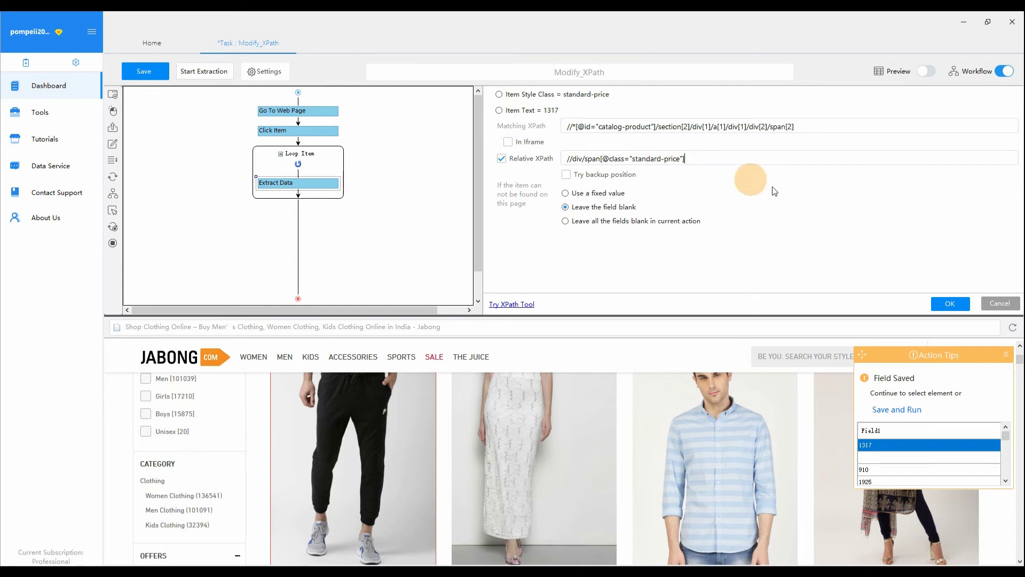
pyautogui.click(951, 305)
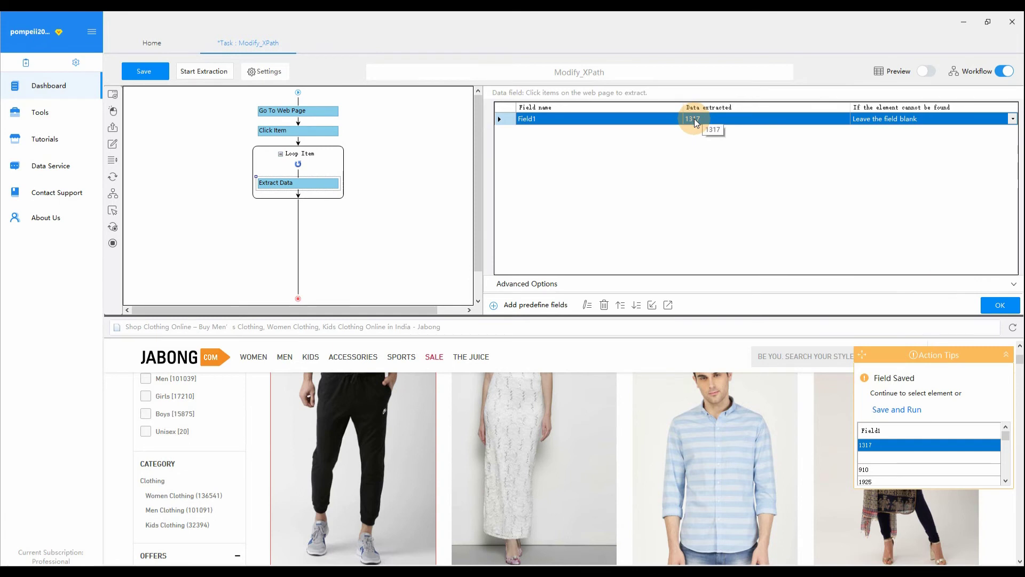
# Step: Check the Loop Item's extracted prices by previewing the second product
pyautogui.click(312, 152)
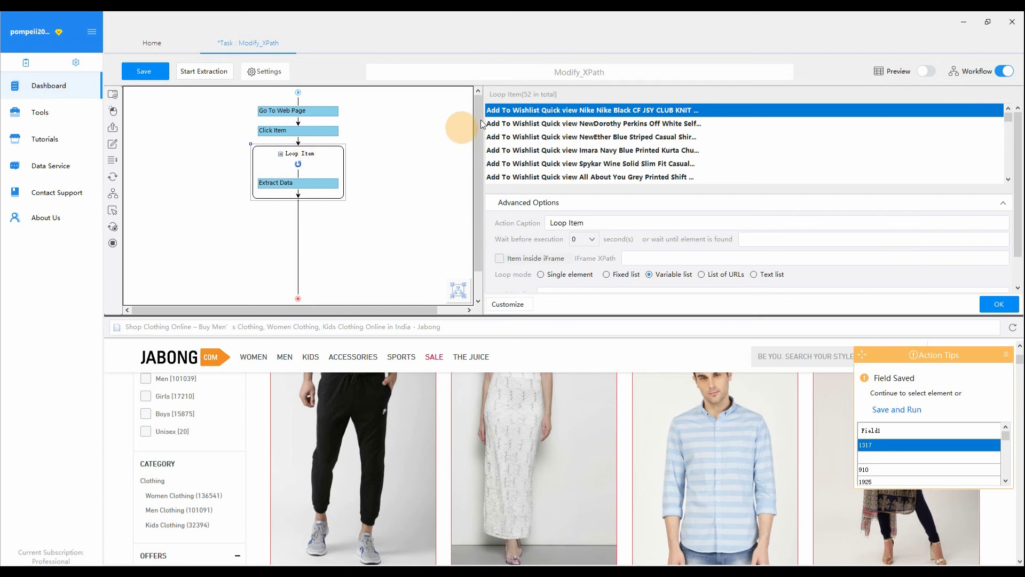
pyautogui.click(520, 127)
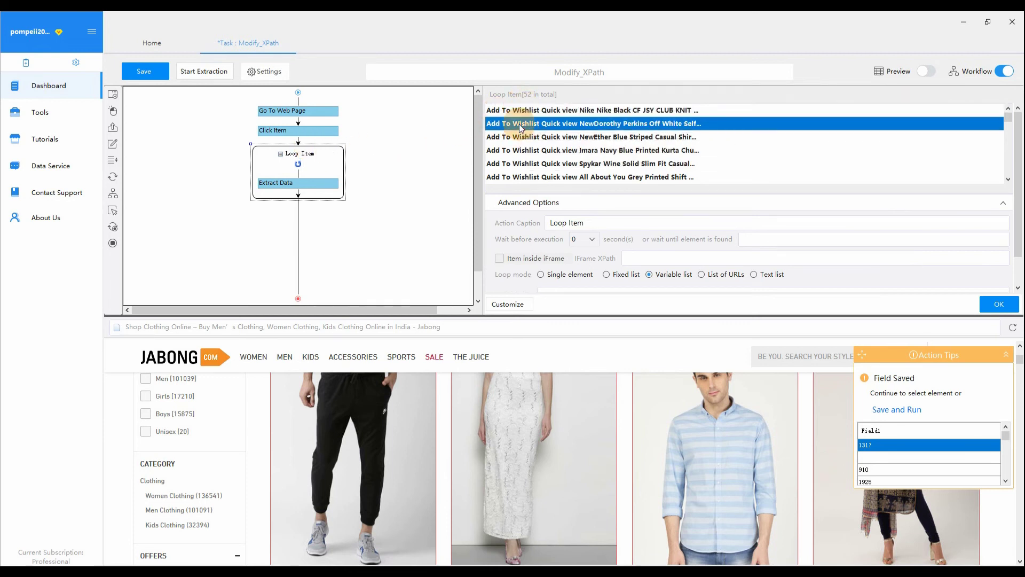
pyautogui.click(299, 185)
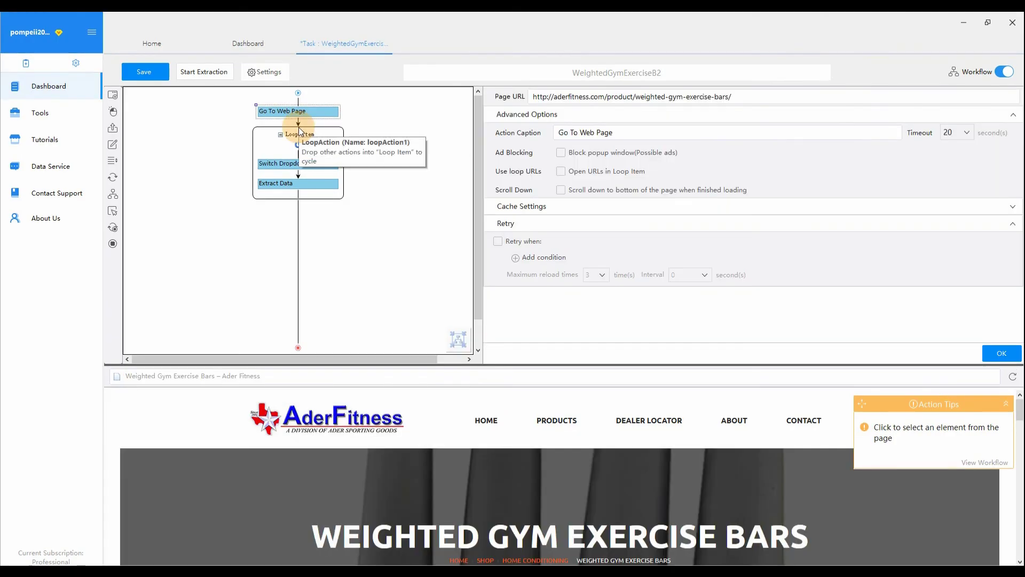
# Step: Append [position()>1] to the dropdown loop's XPath so 'Choose an option' is skipped
pyautogui.click(300, 131)
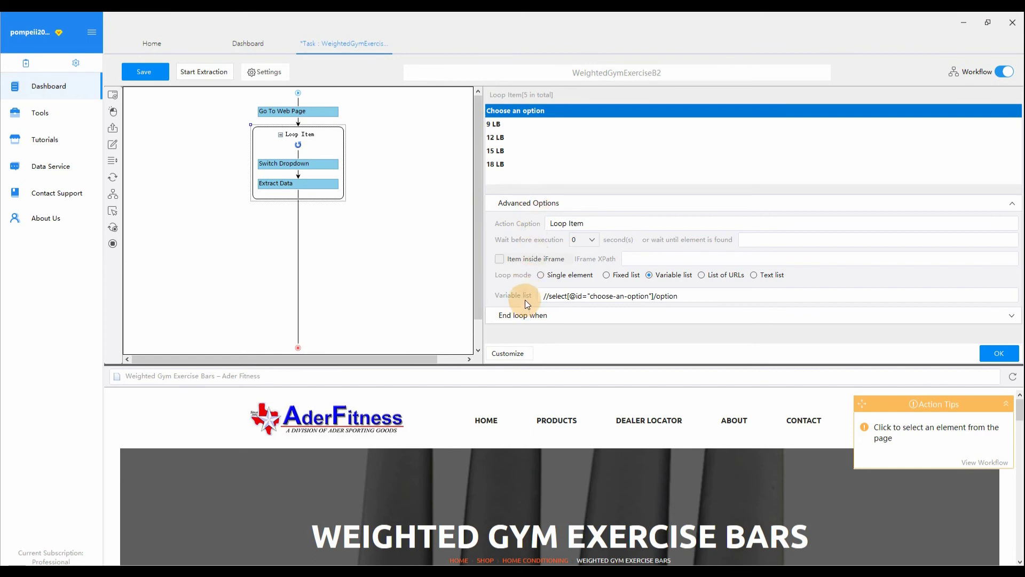
pyautogui.click(682, 297)
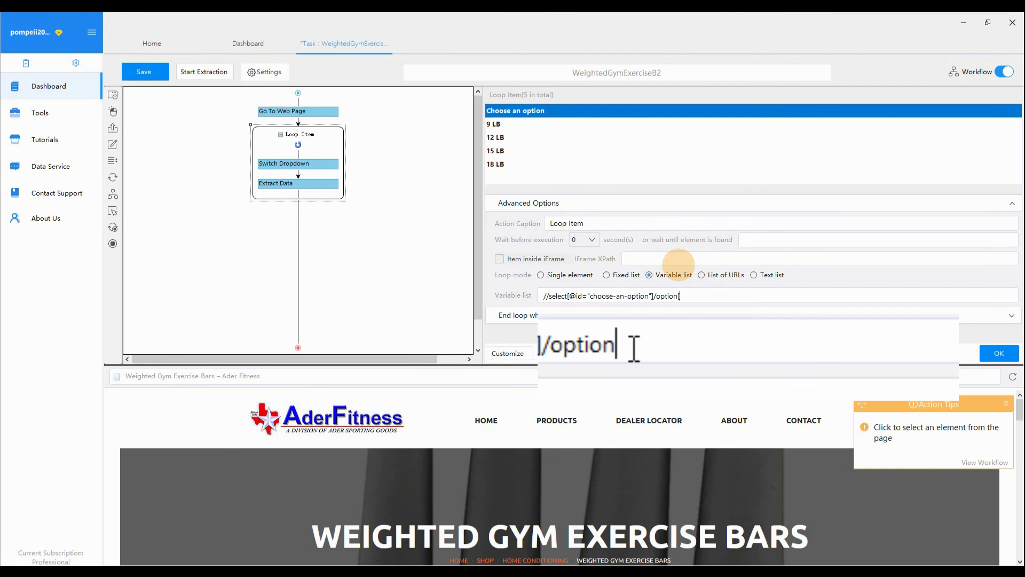
pyautogui.write('[positi')
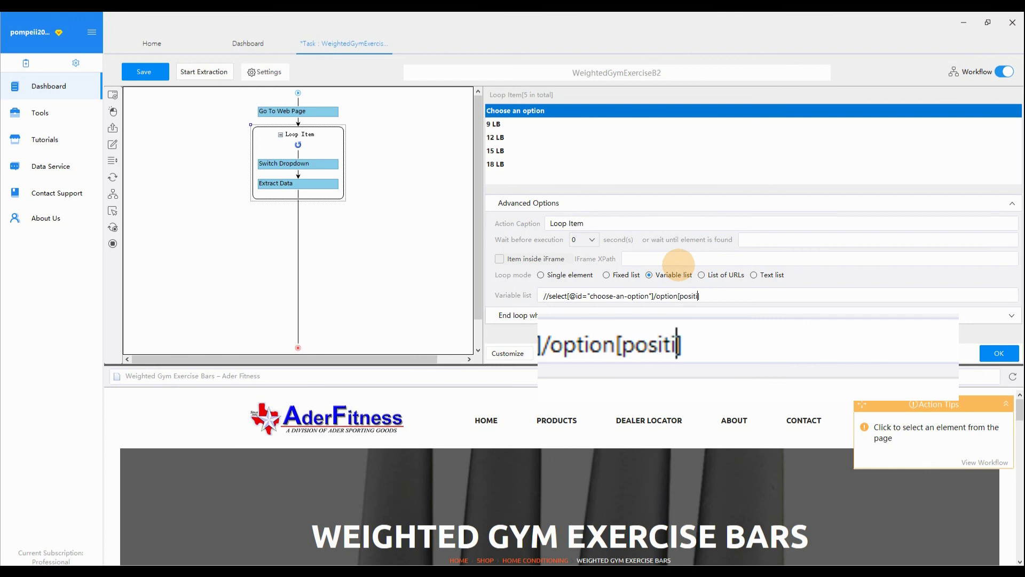
pyautogui.write('on()>1')
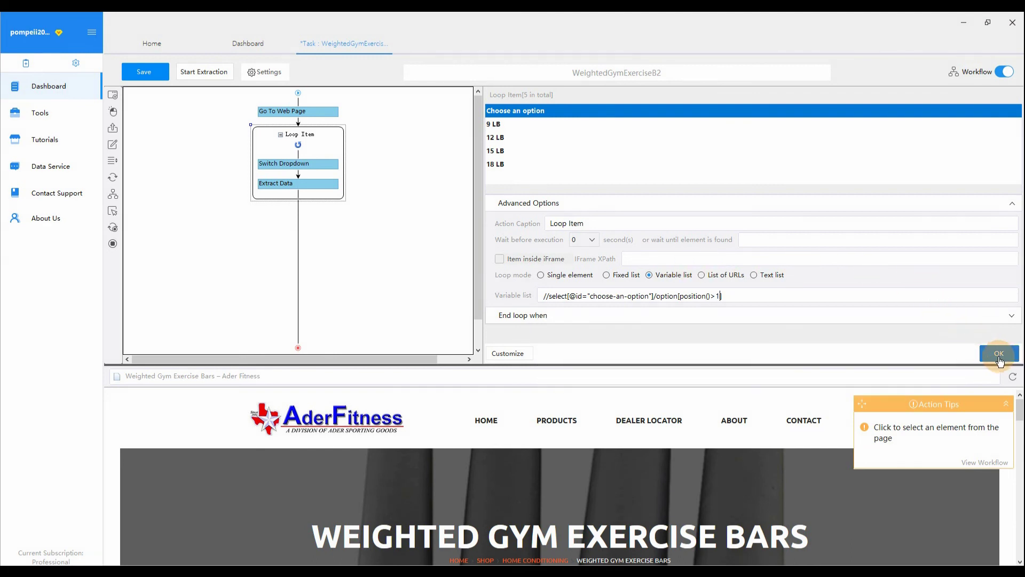
pyautogui.click(1000, 355)
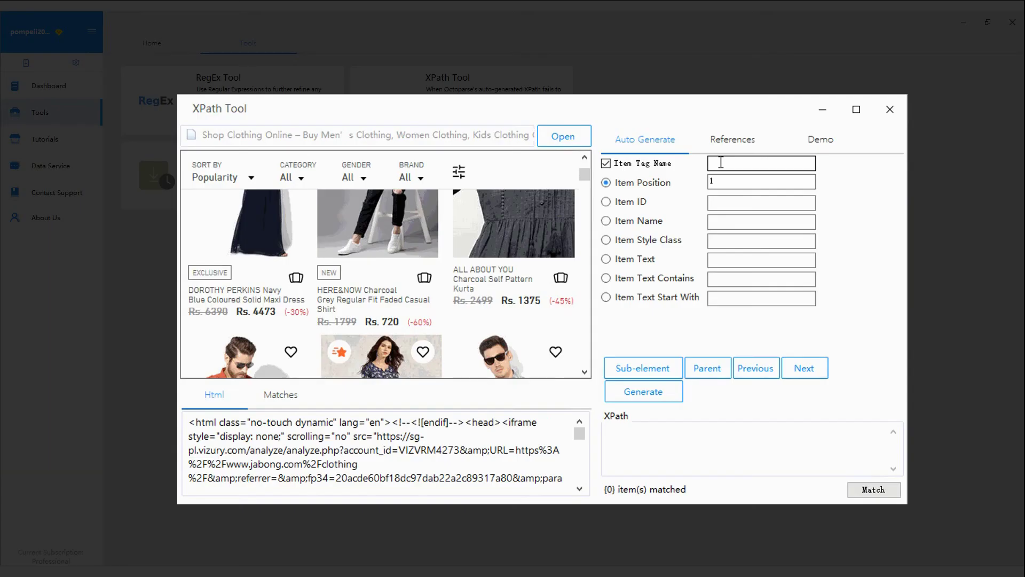
pyautogui.click(721, 162)
pyautogui.write('span')
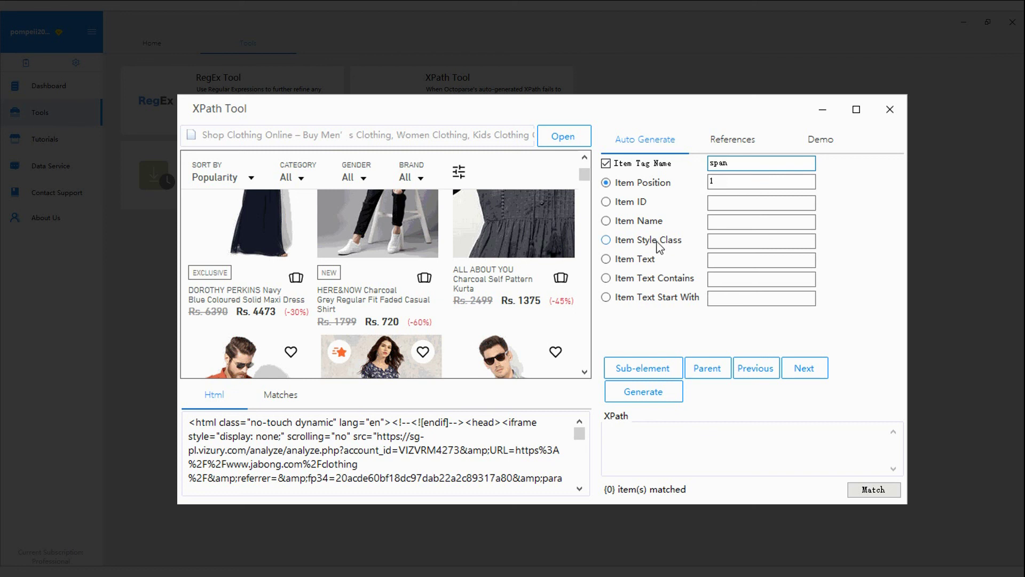
pyautogui.click(680, 240)
pyautogui.click(728, 240)
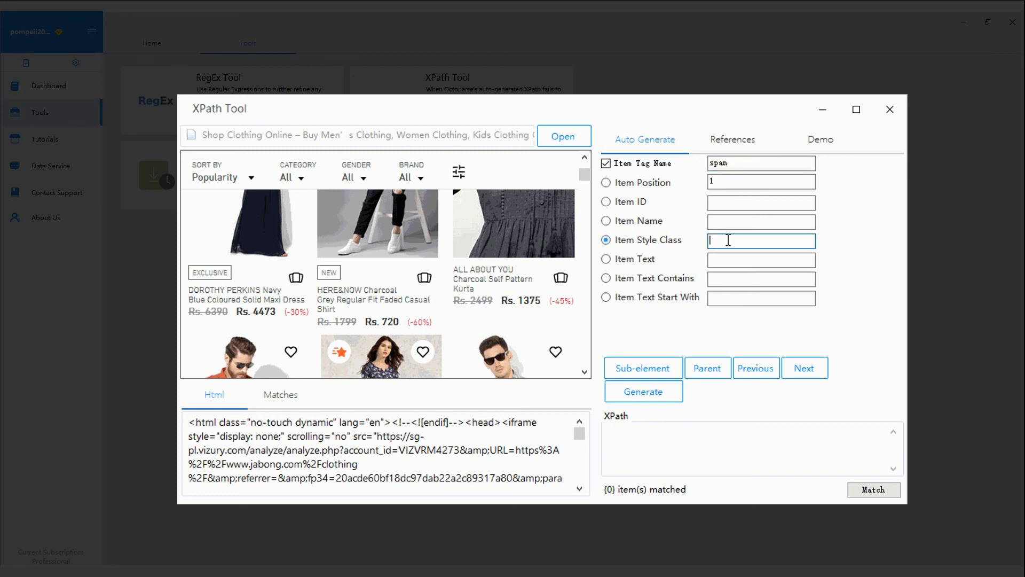
pyautogui.write('standard-price')
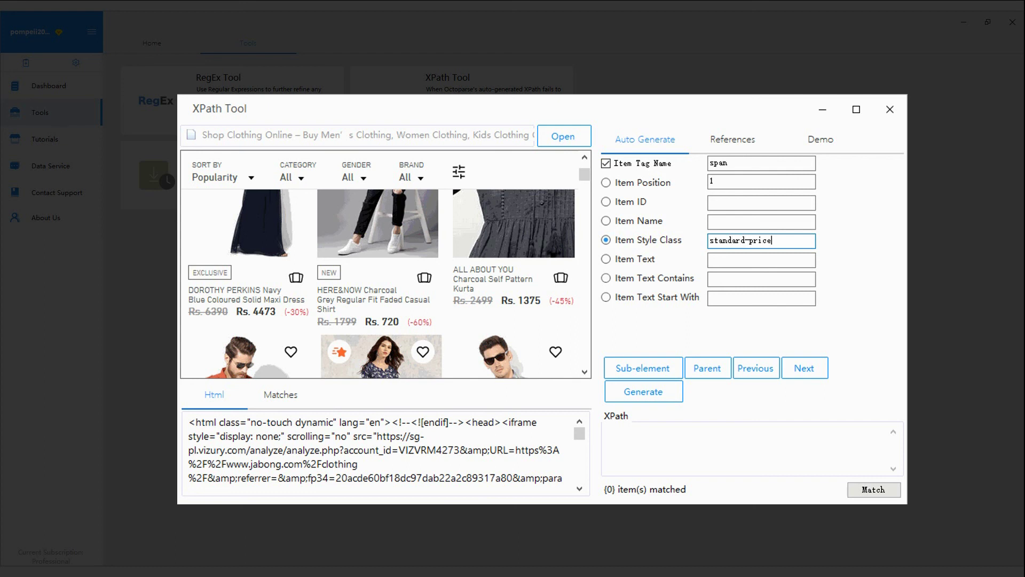
pyautogui.click(643, 394)
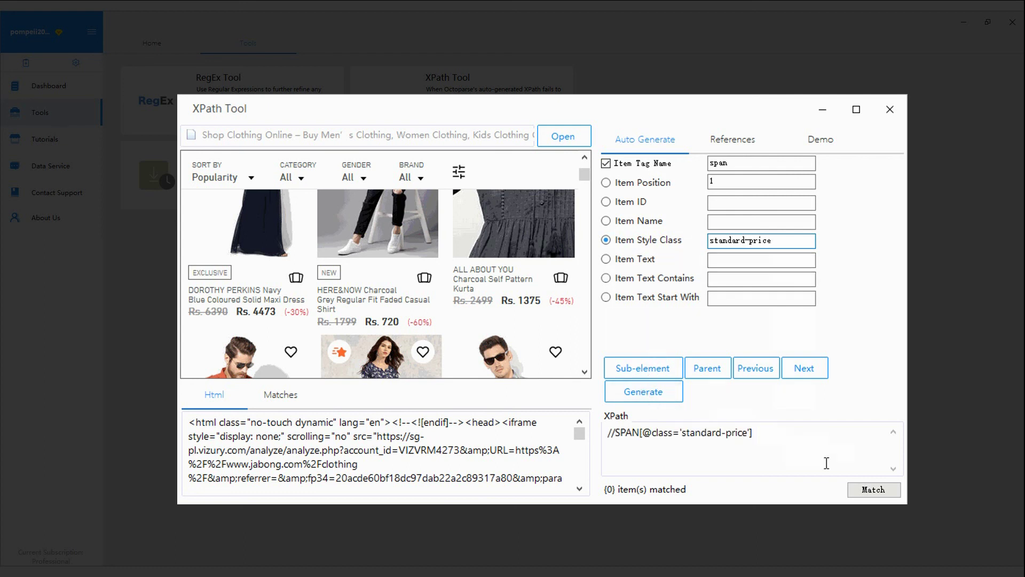
pyautogui.click(873, 490)
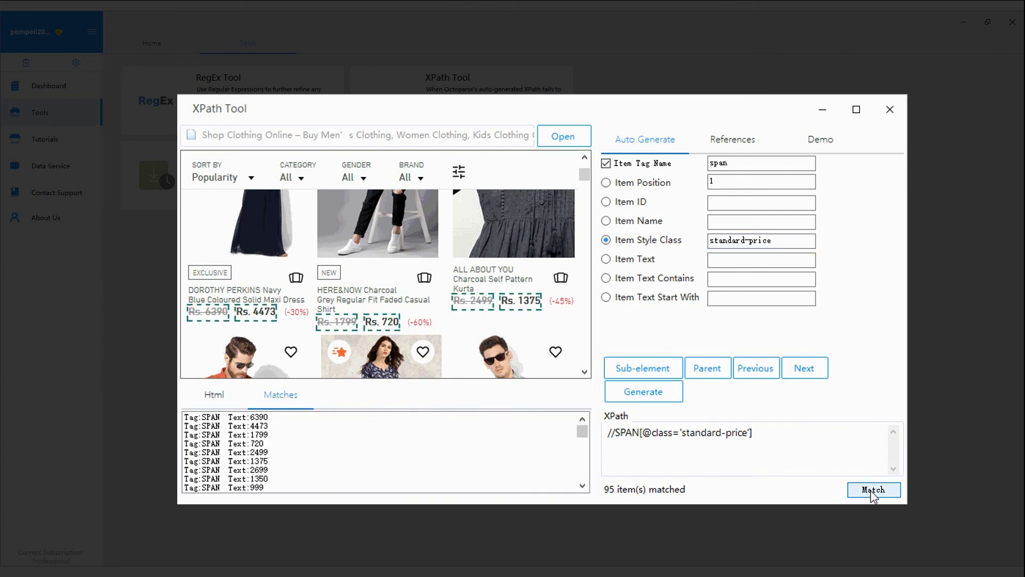